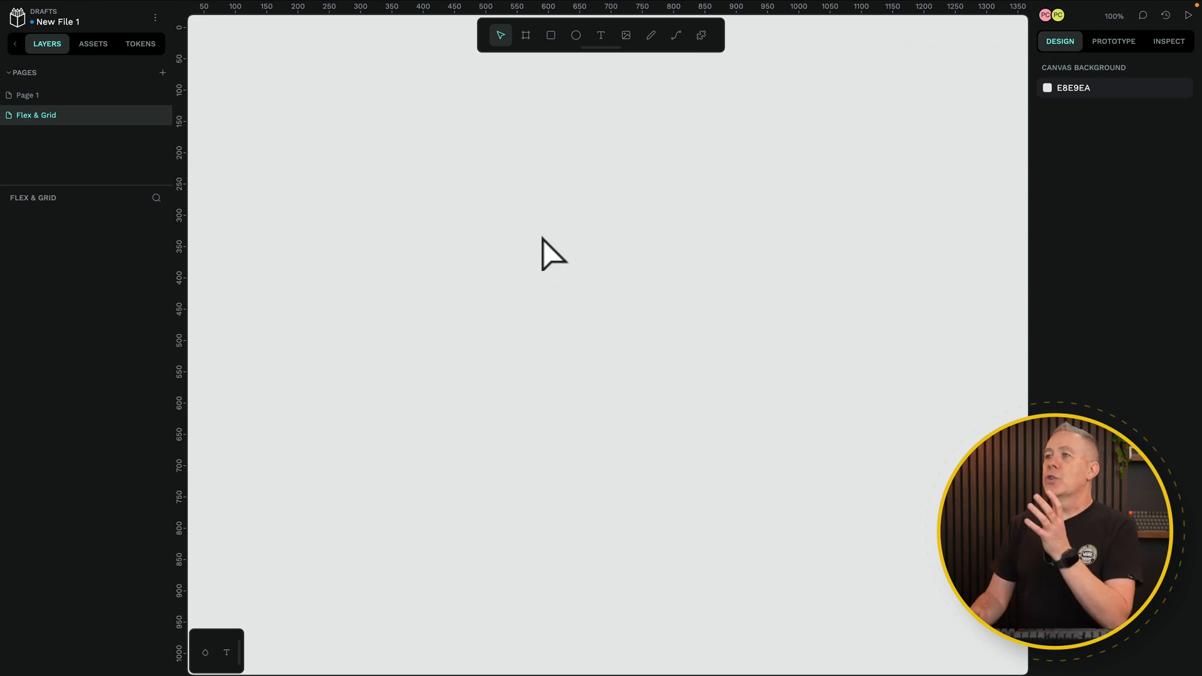
Step: Draw a new white board on the Flex & Grid canvas
click(526, 37)
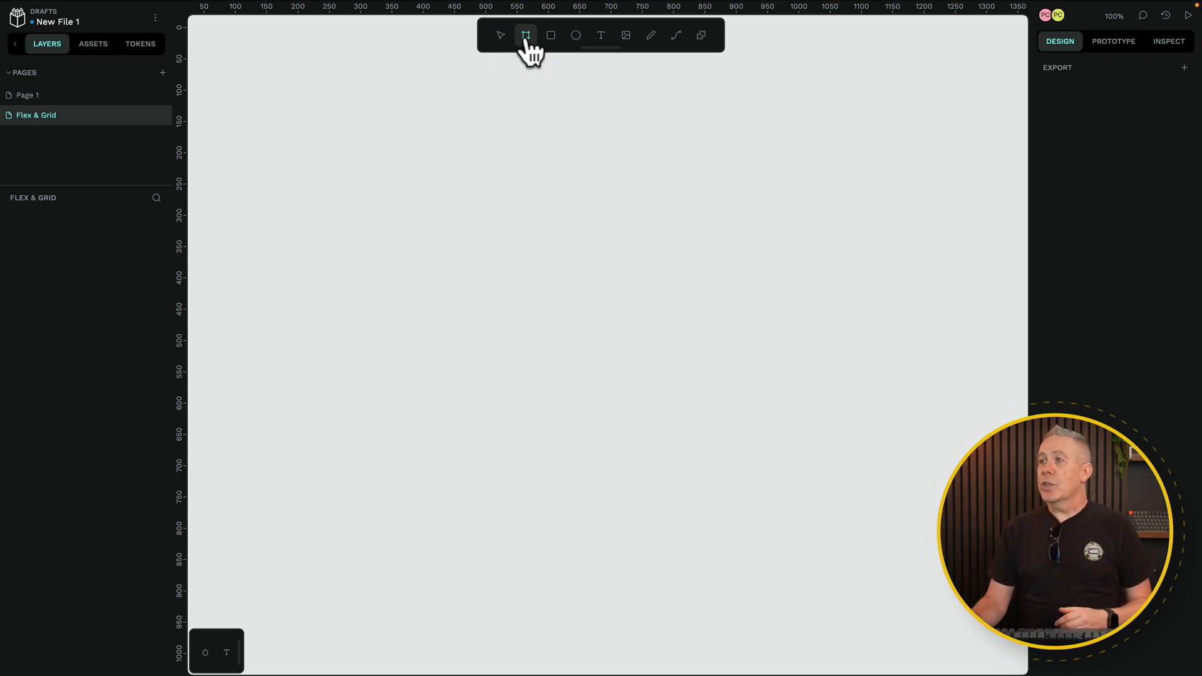
drag(397, 189, 669, 274)
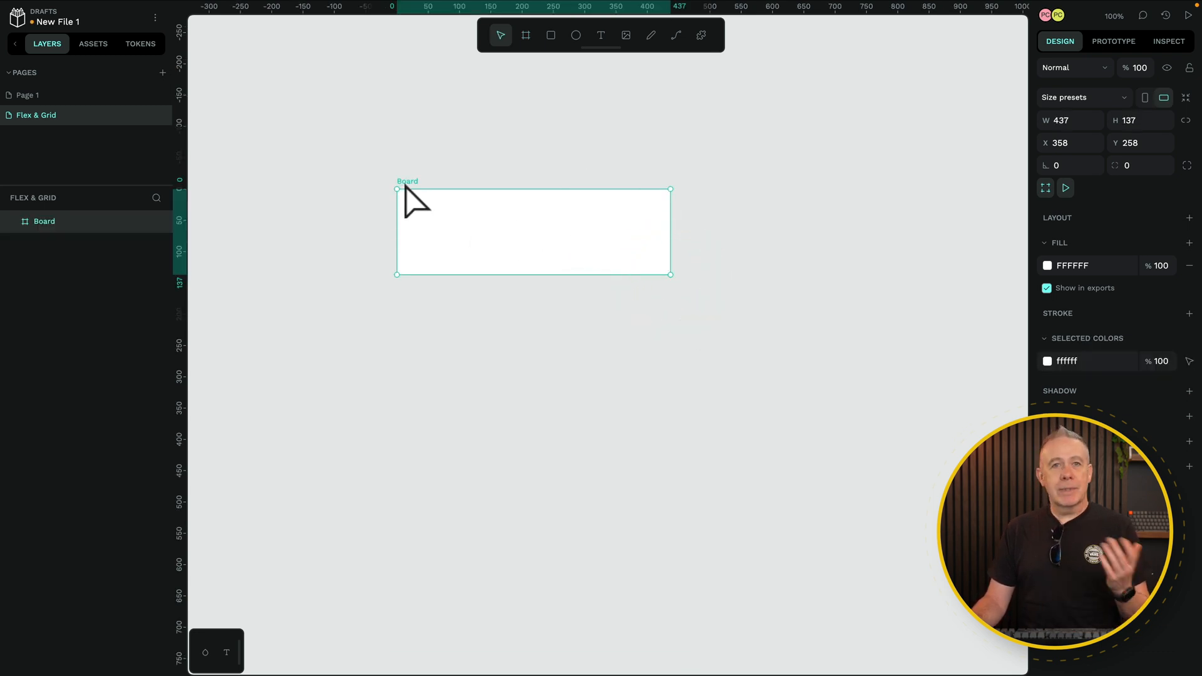
scroll(427, 278, up, 2)
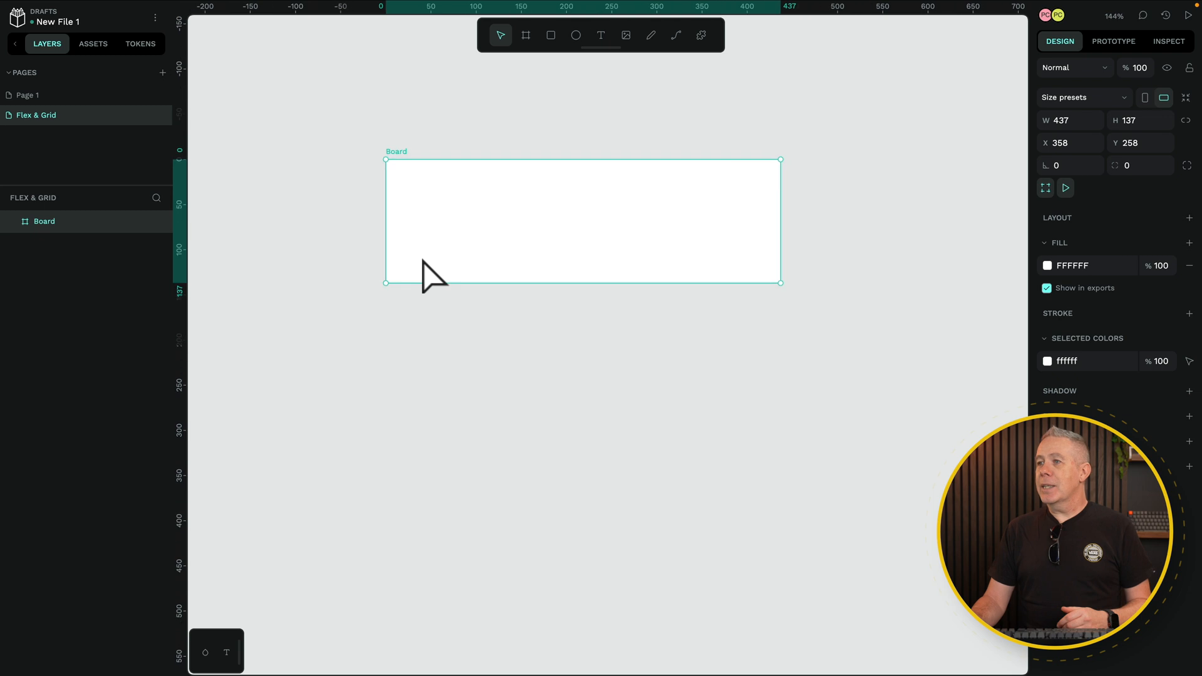
scroll(427, 277, up, 2)
scroll(427, 277, up, 2)
scroll(428, 277, up, 2)
scroll(427, 277, up, 1)
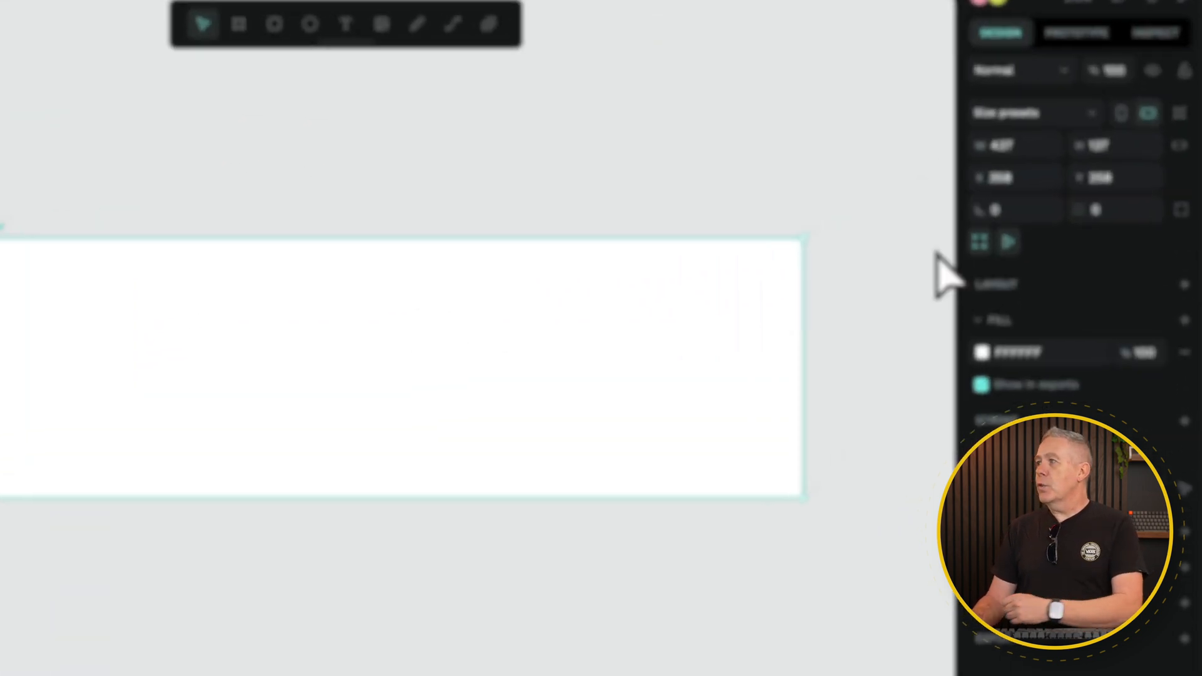
click(1028, 124)
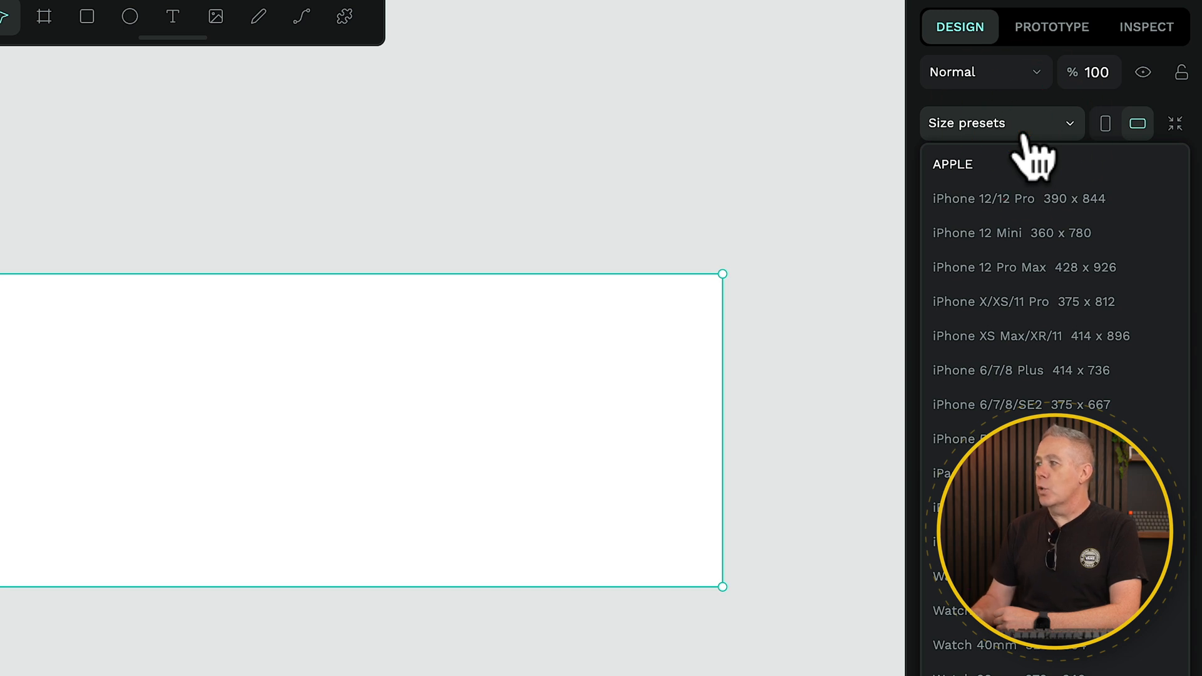
click(1028, 132)
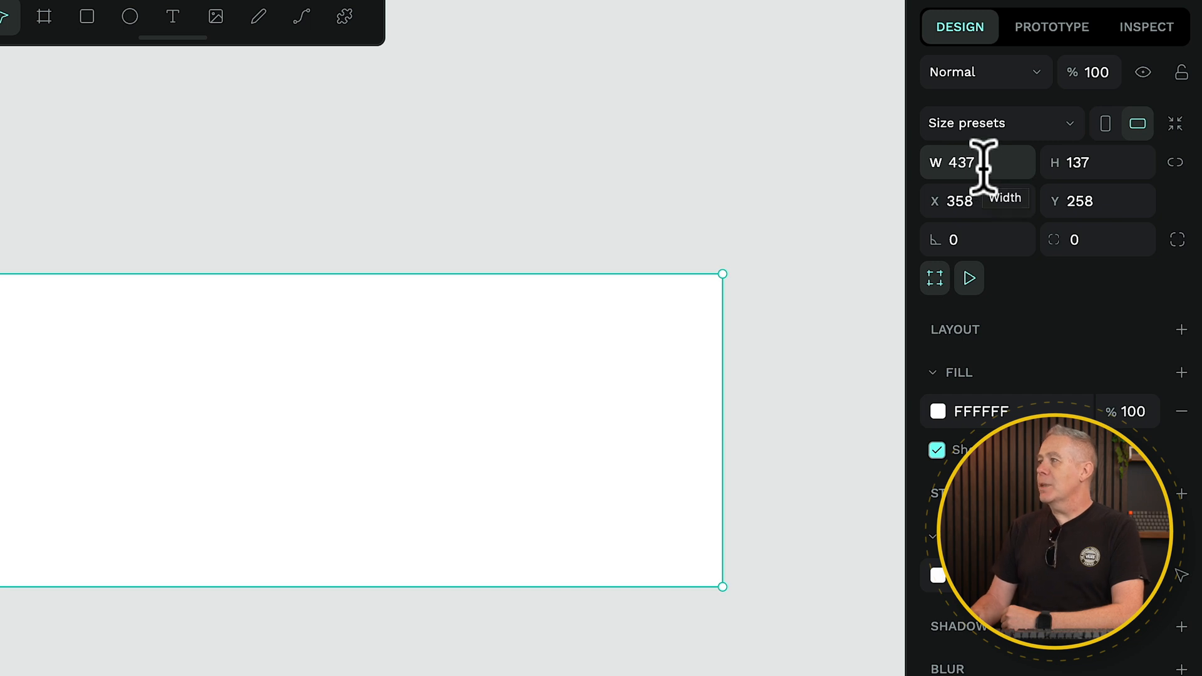
Step: Size the board to 150 wide by 40 high
double_click(983, 165)
text(150)
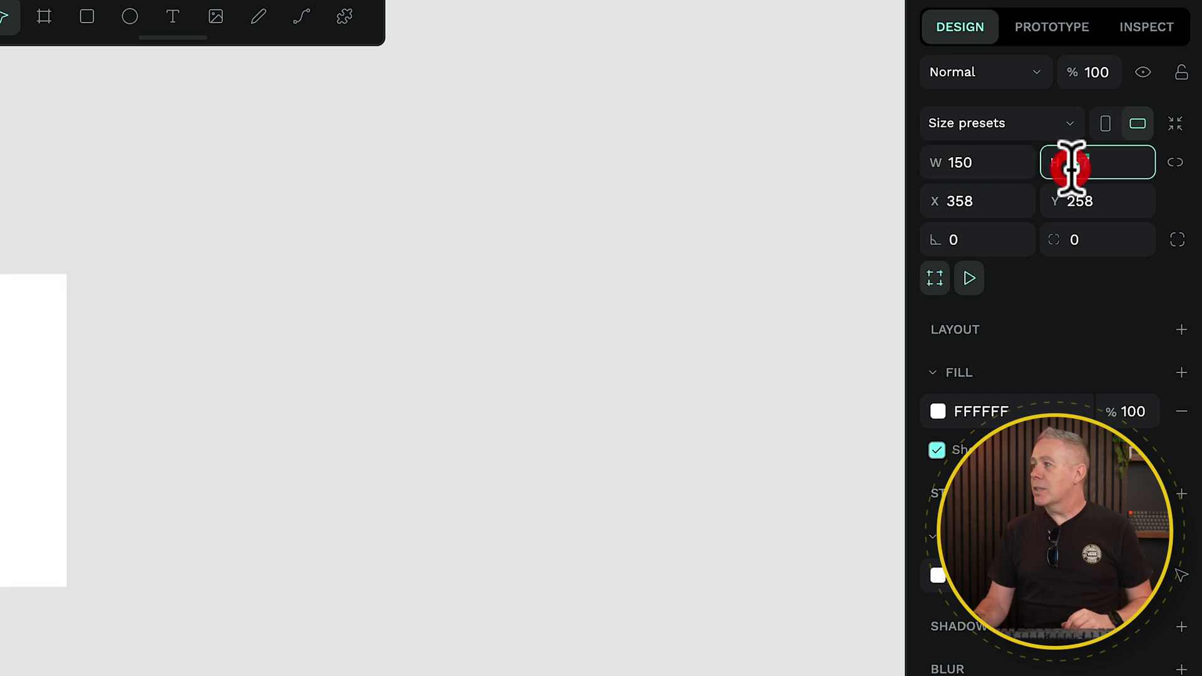
double_click(1089, 163)
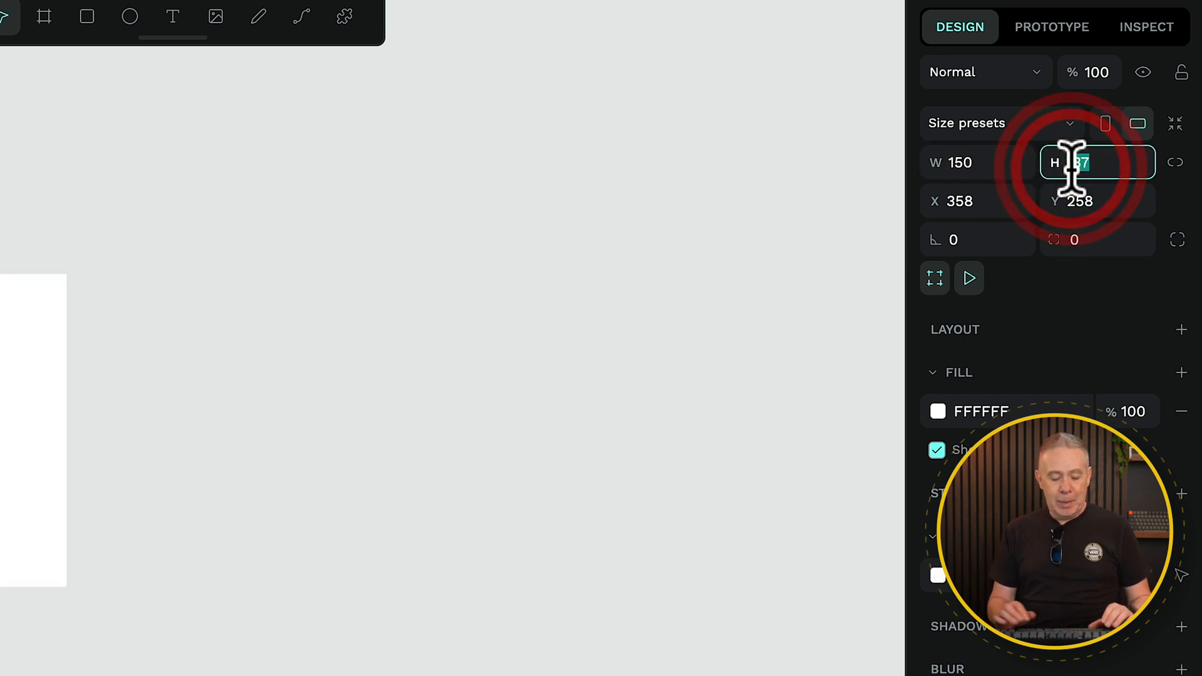
text(40)
key(Return)
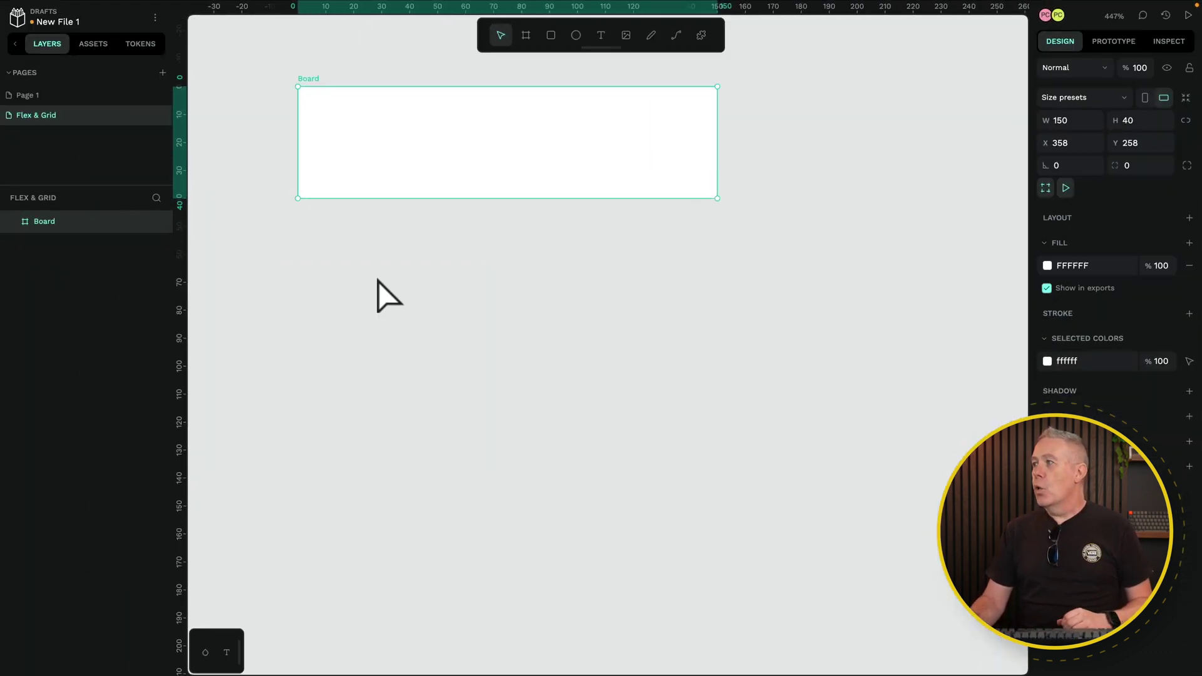
scroll(388, 296, up, 4)
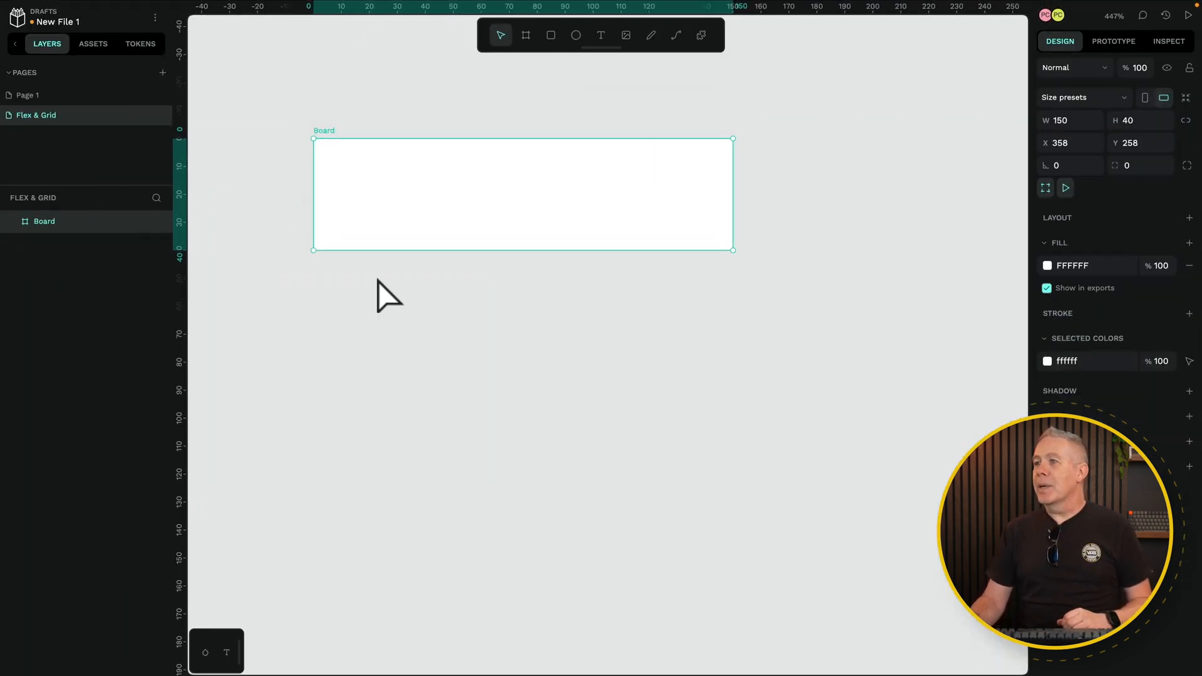
scroll(388, 296, up, 1)
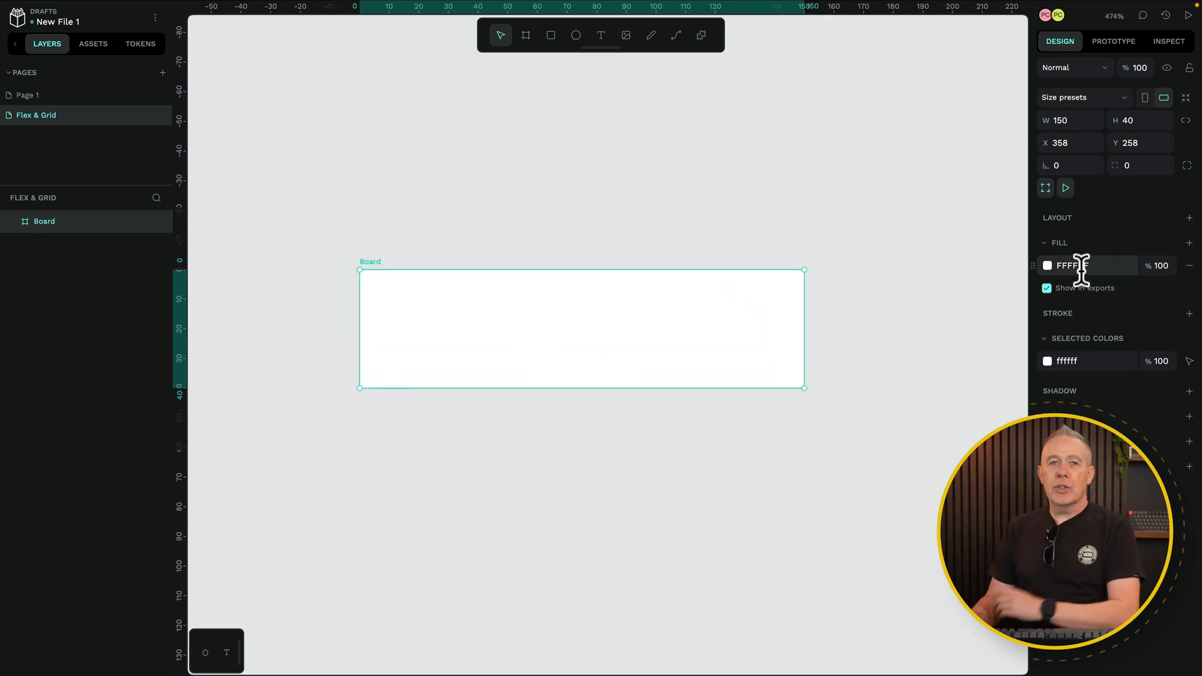
Step: Set the board's fill to dark navy 080b3f via the colour picker
click(1047, 266)
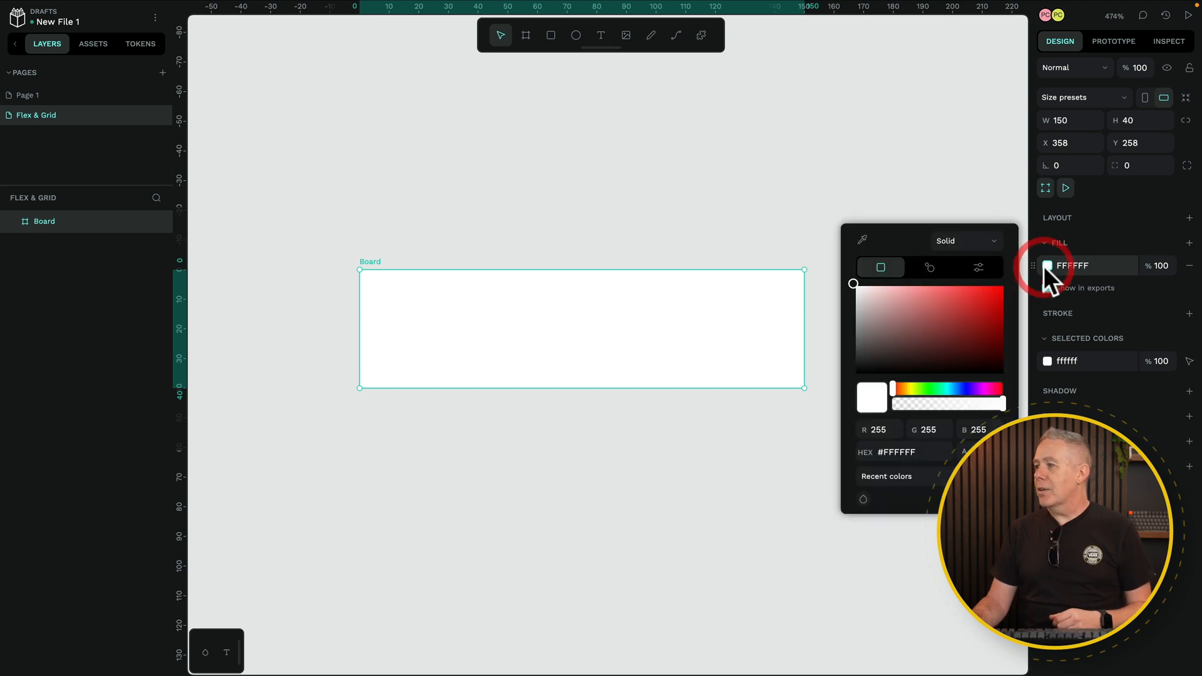
click(965, 388)
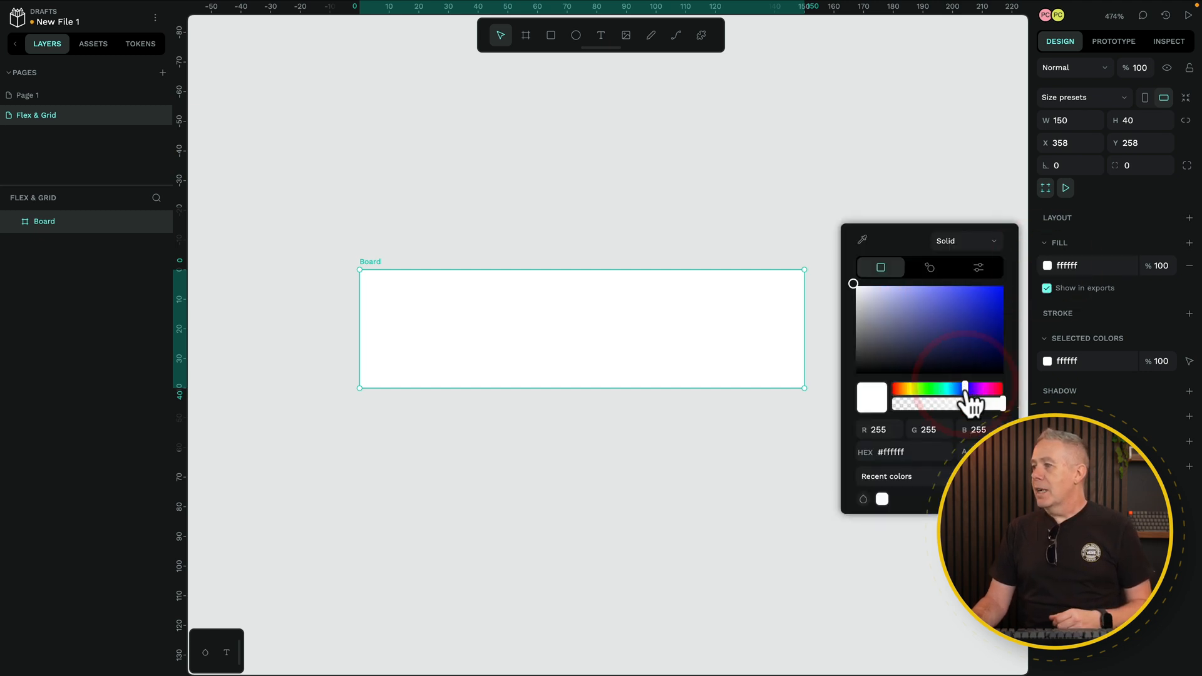
drag(982, 303, 987, 339)
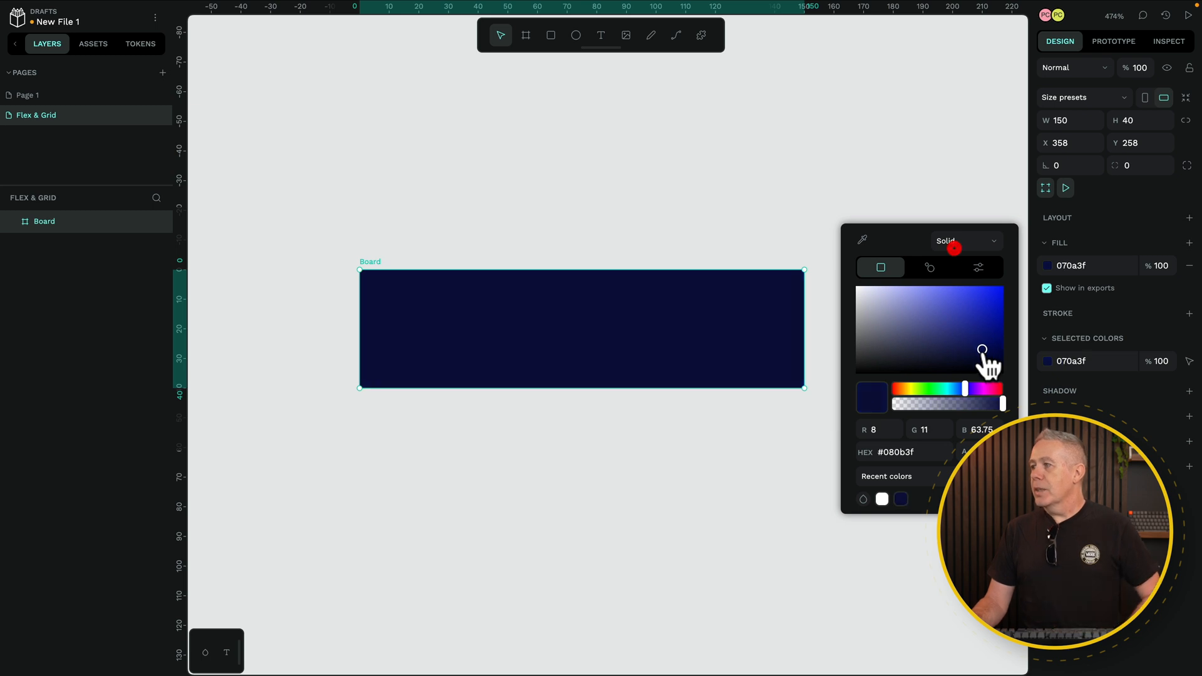
click(984, 350)
click(926, 188)
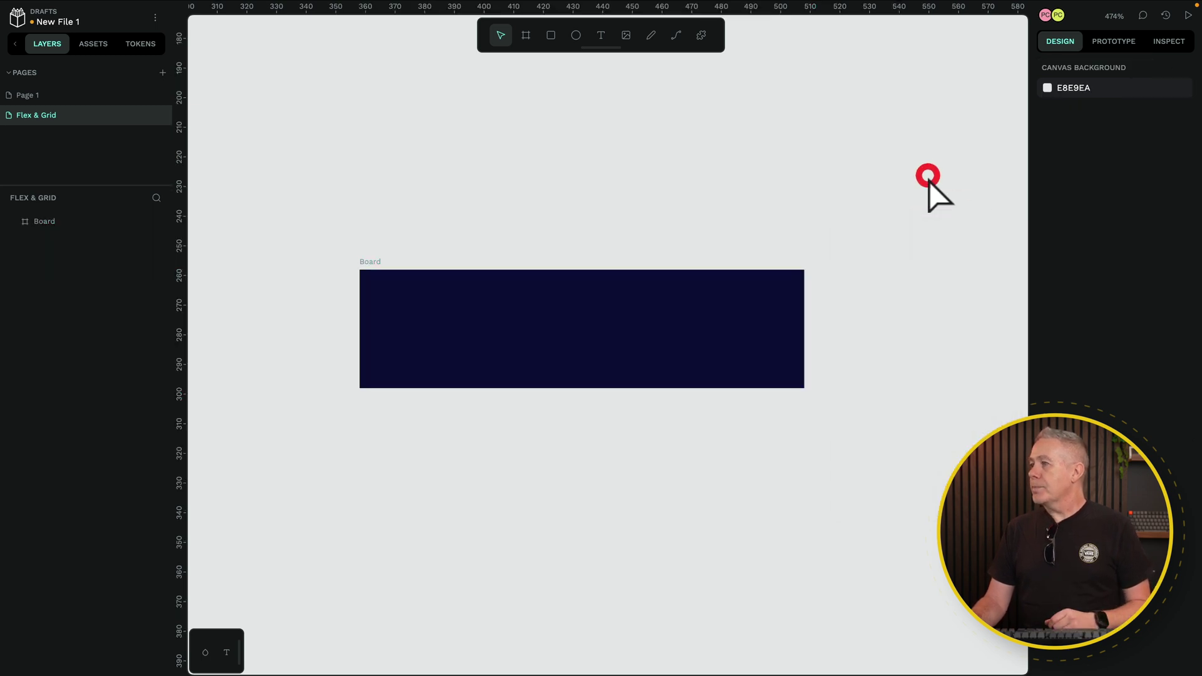
click(749, 338)
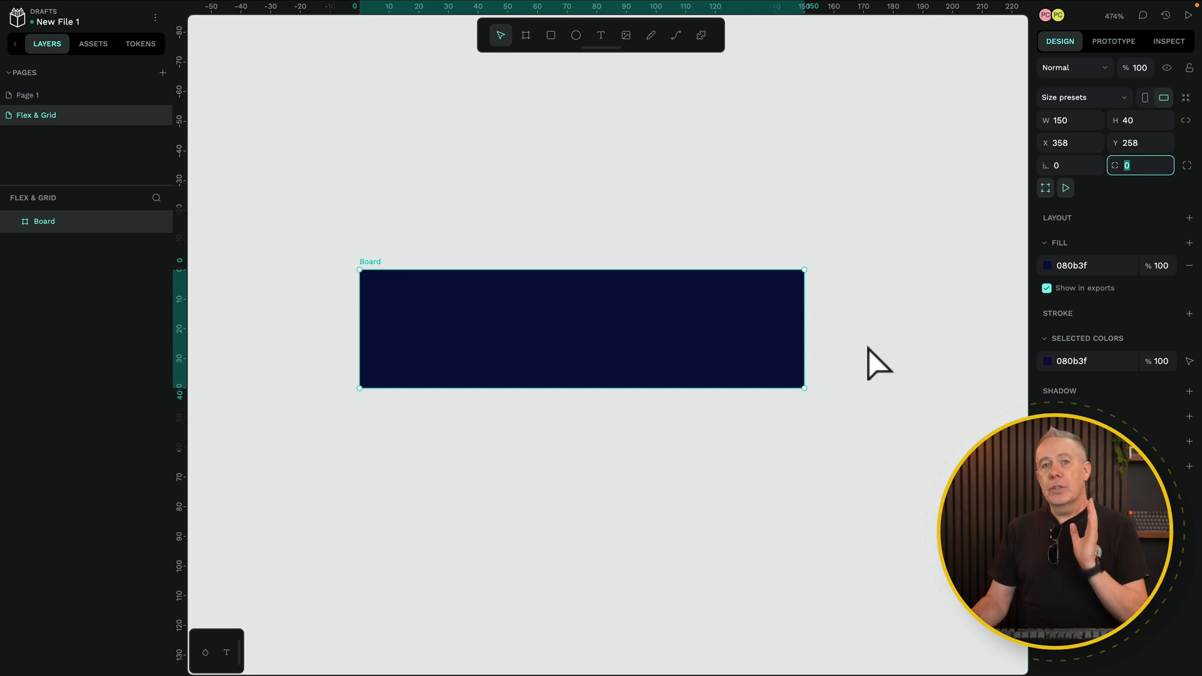
Step: Add a flex layout to the navy board
right_click(697, 336)
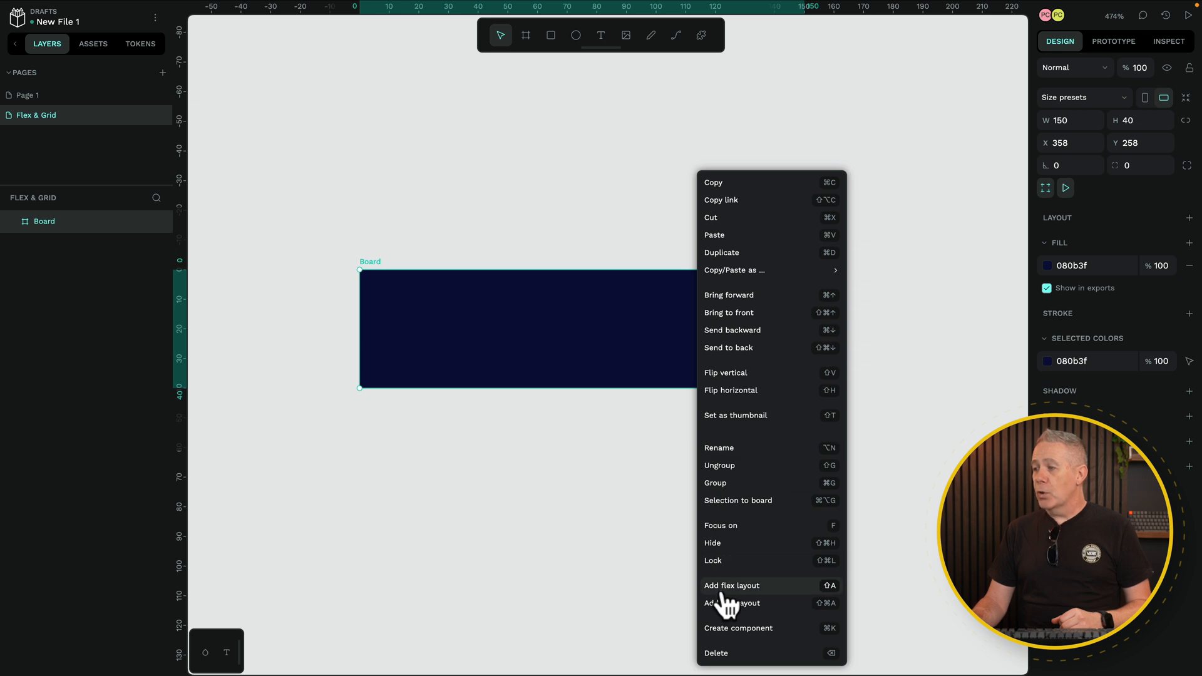
click(642, 296)
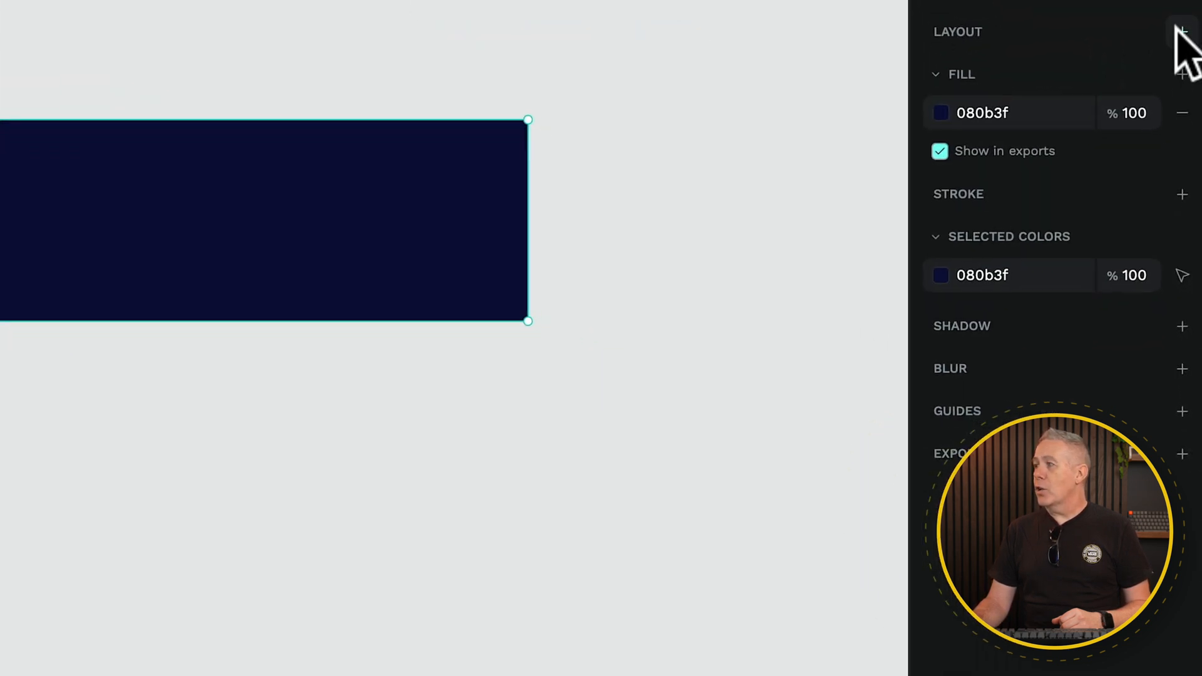
click(1181, 28)
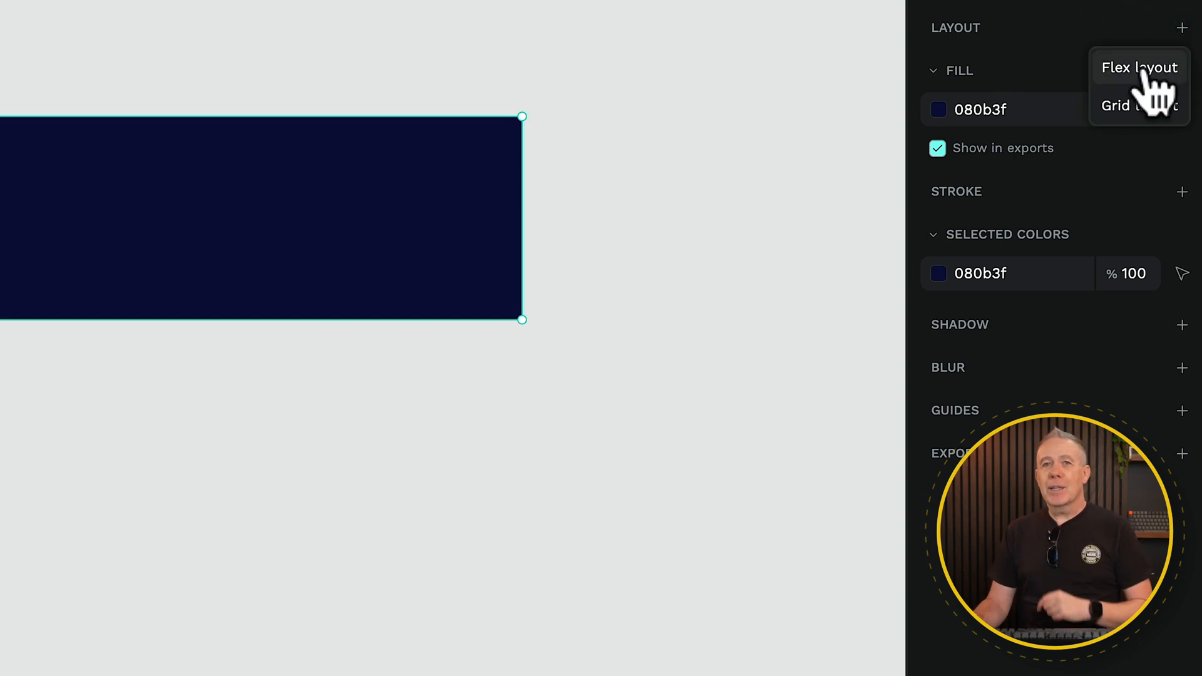
click(1140, 68)
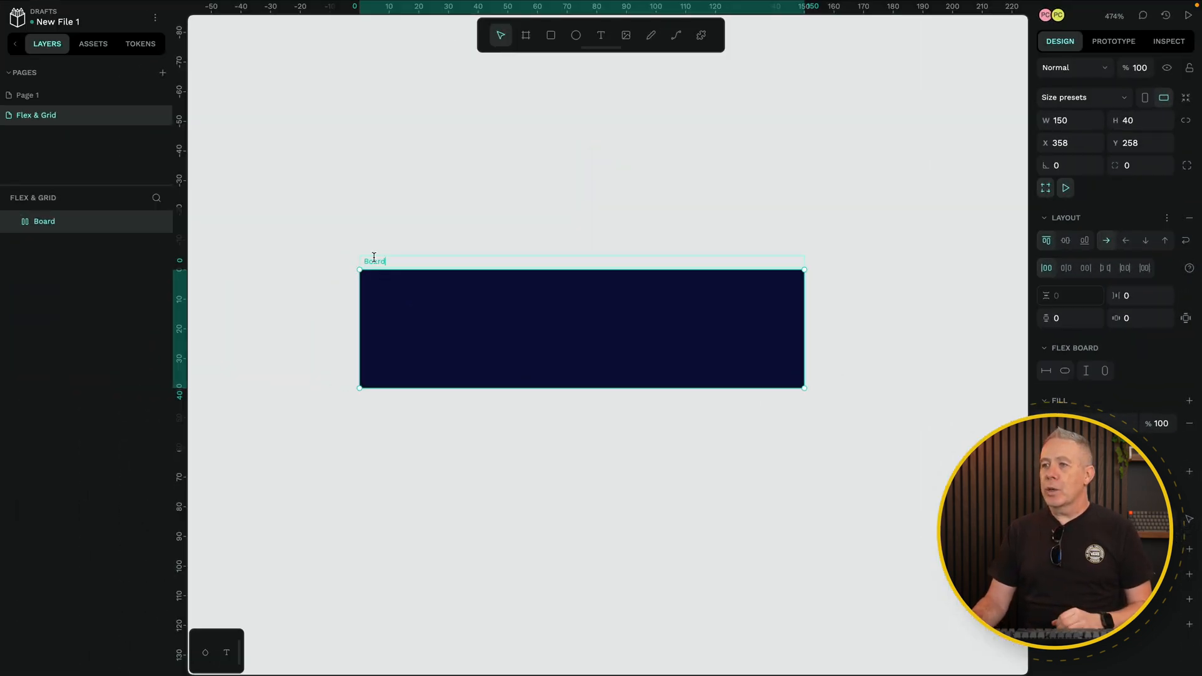
Step: Rename the board to Button
double_click(375, 263)
text(Button)
key(Return)
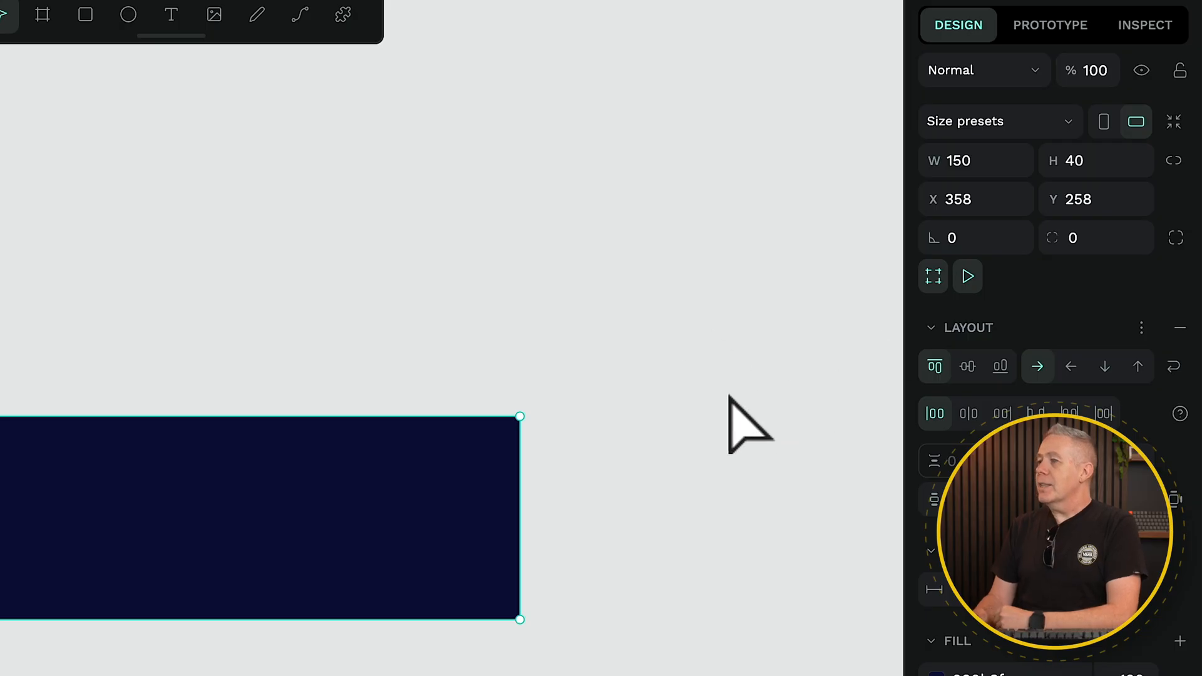
scroll(230, 667, down, 1)
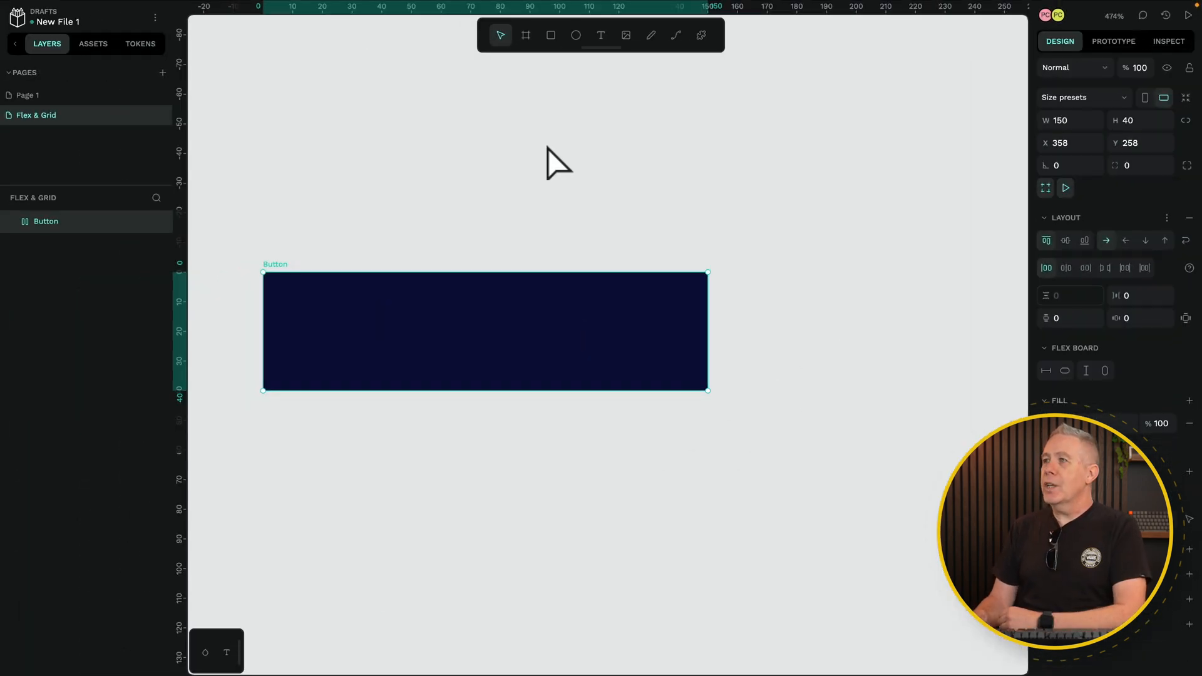
Step: Create an 'A Button' text layer and colour it white ffffff
click(602, 37)
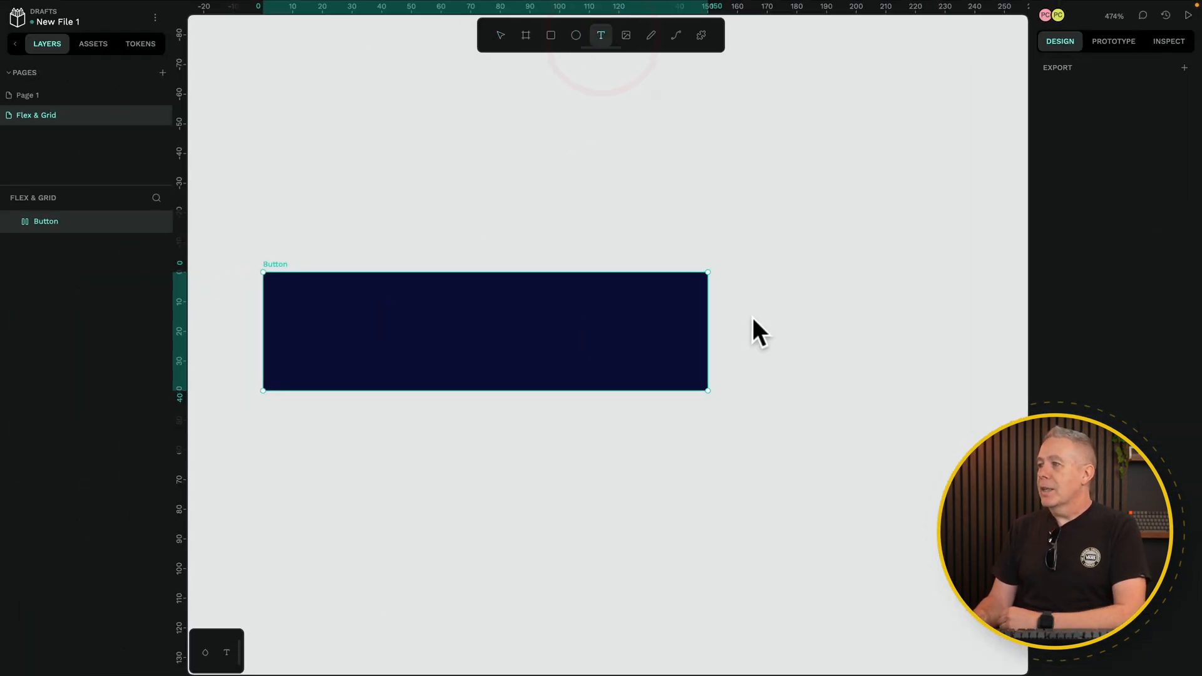
click(756, 324)
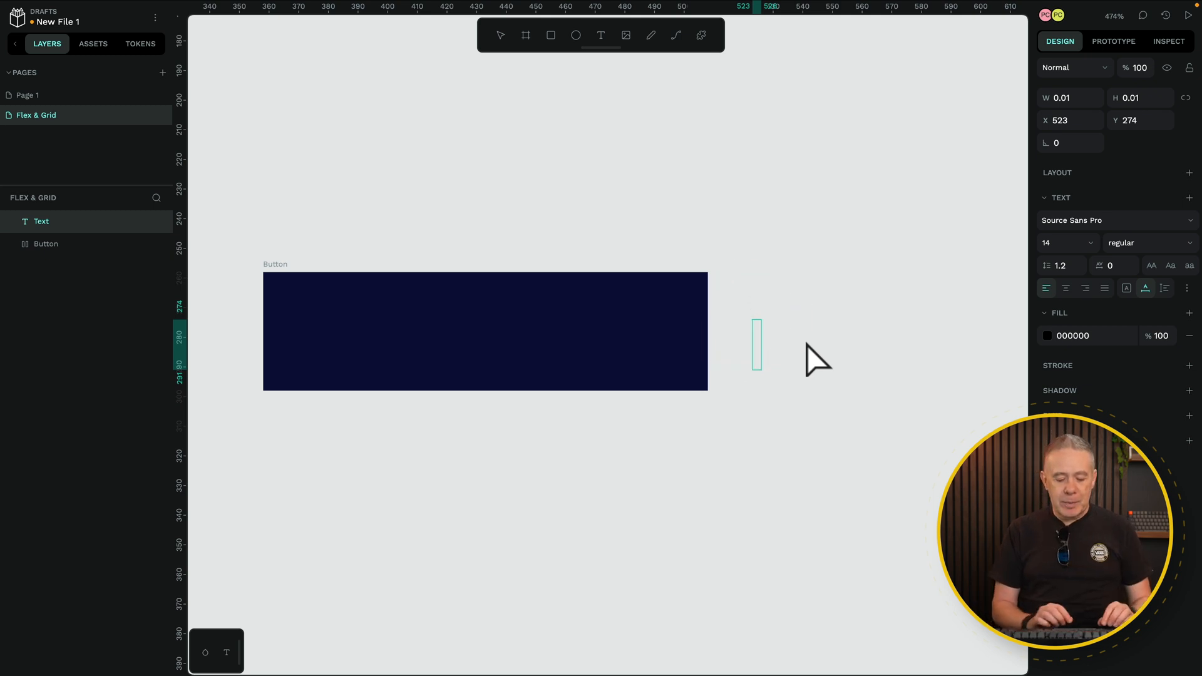
text(A Button)
double_click(855, 338)
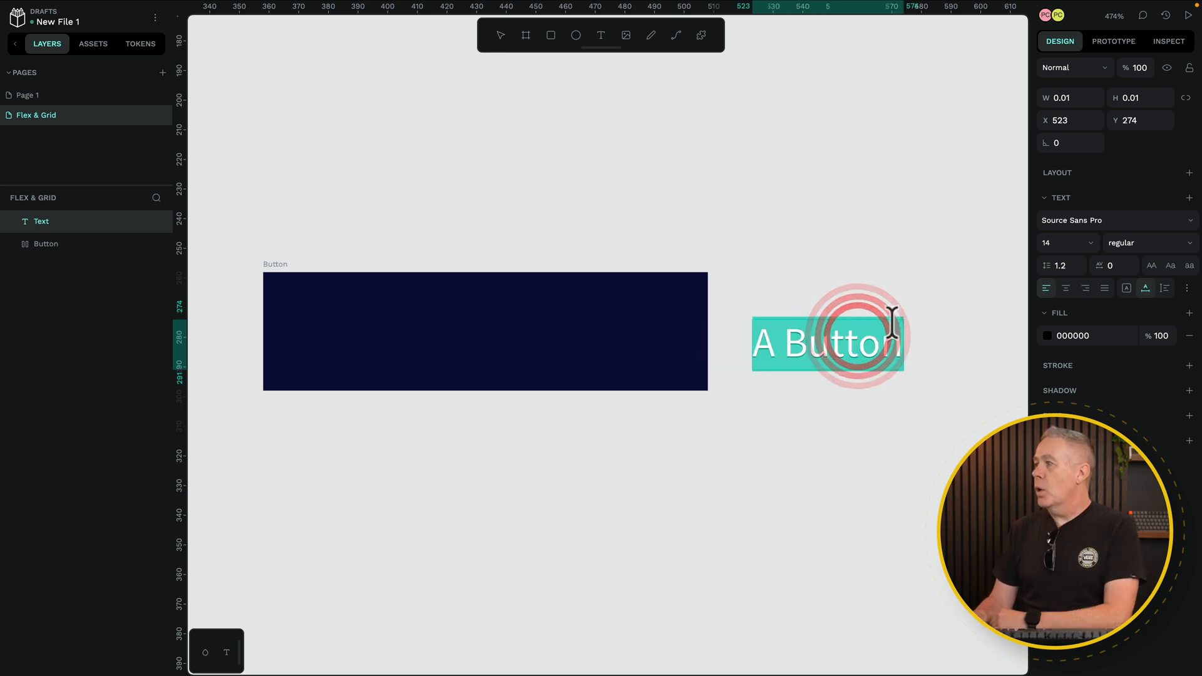
click(1049, 335)
click(886, 564)
key(Escape)
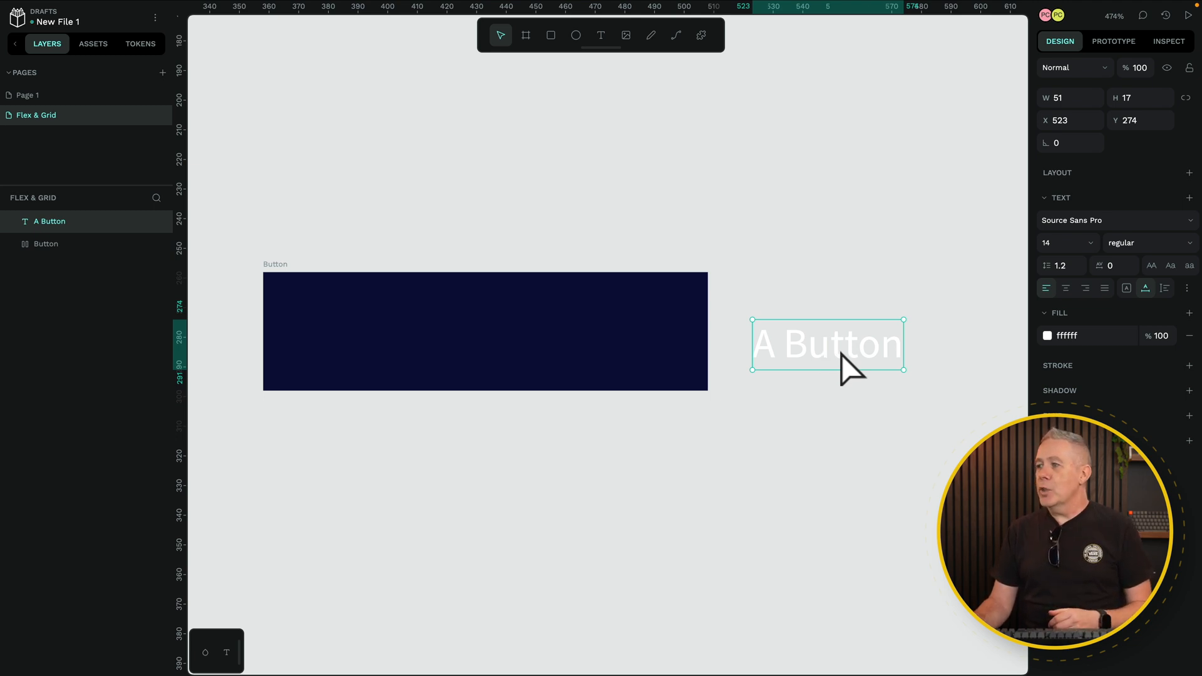
Step: Move the A Button text inside the Button flex board
drag(845, 364, 585, 331)
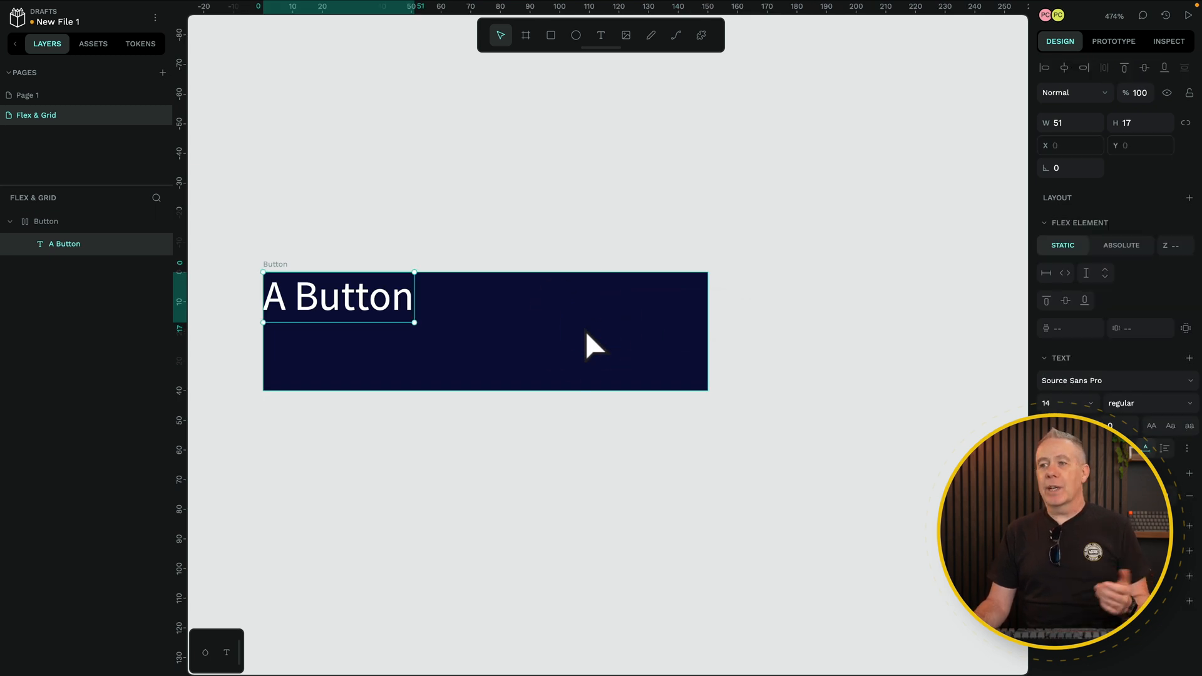
drag(348, 291, 529, 339)
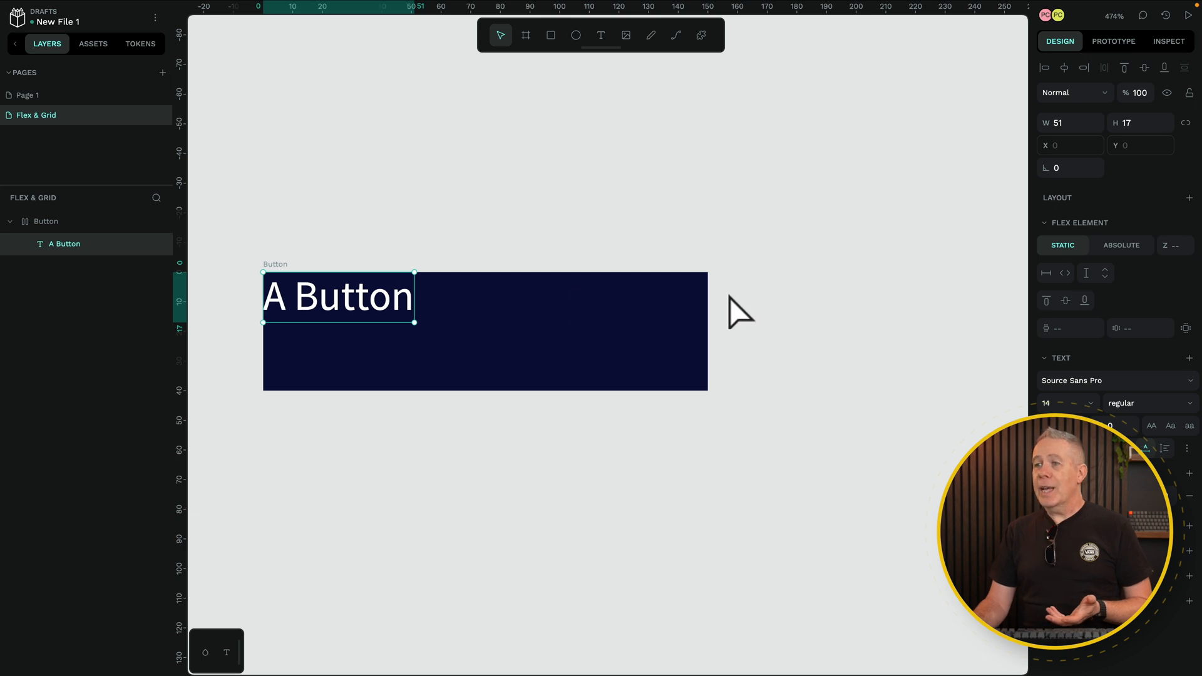
Step: Center the Button board's content with Align items center and Justify content center
click(275, 268)
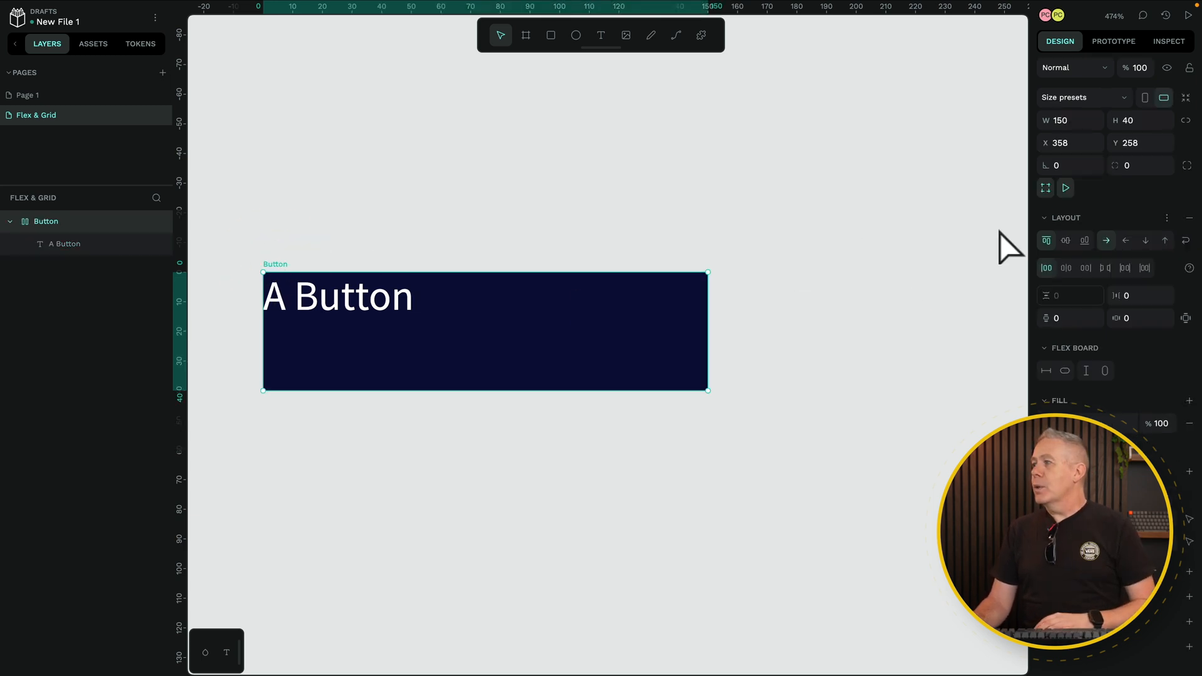
click(1067, 241)
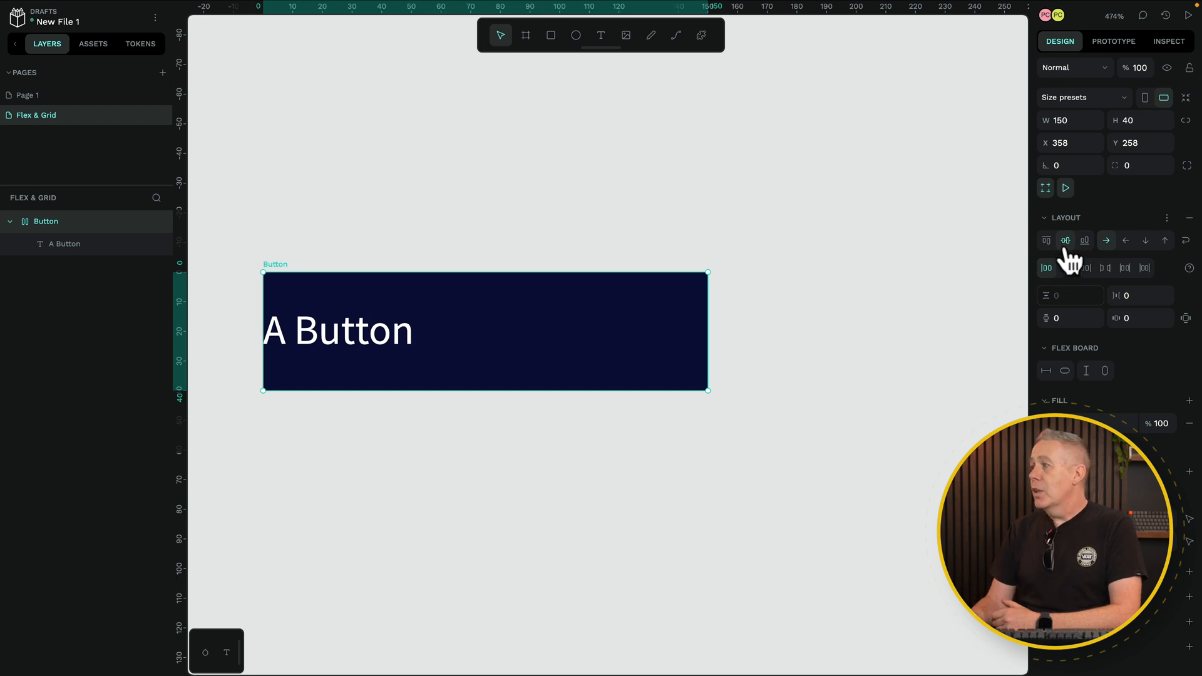
click(1066, 269)
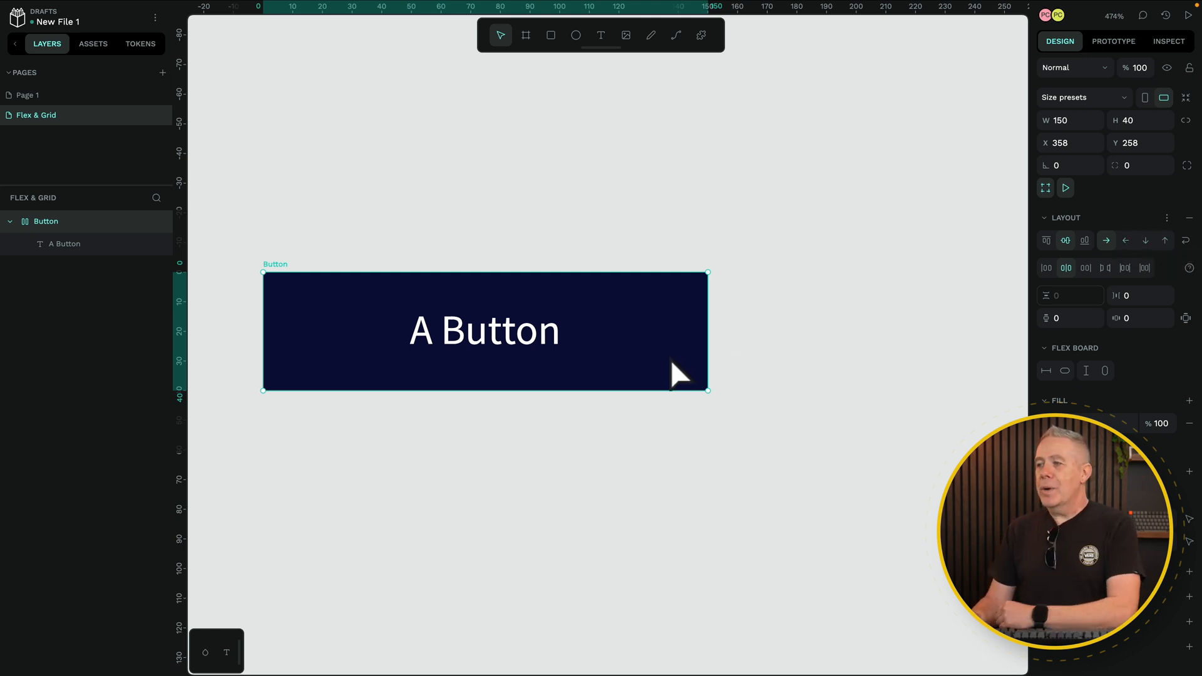
Step: Start shrinking the Button board from its corner handle
drag(696, 383, 431, 327)
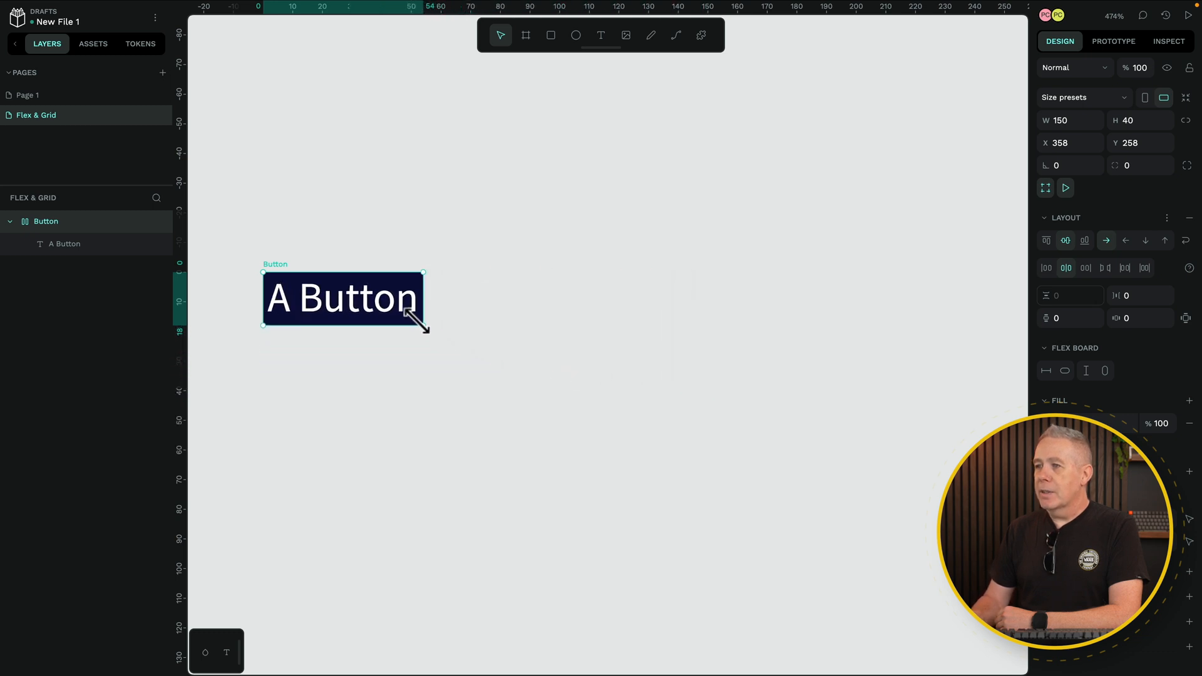
mouse_move(431, 328)
mouse_down()
mouse_move(384, 317)
mouse_move(399, 313)
mouse_up()
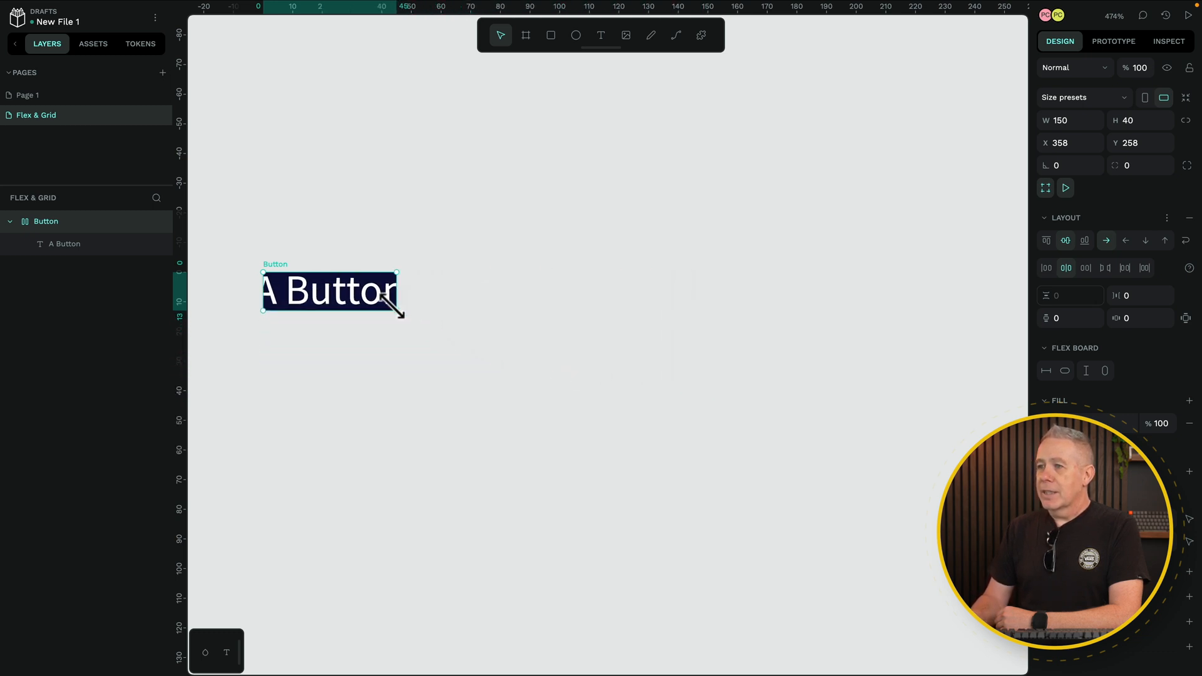
Step: Finish resizing to about 55 by 21, then make width and height fit content
mouse_move(399, 313)
mouse_down()
mouse_move(376, 320)
mouse_move(423, 333)
mouse_up()
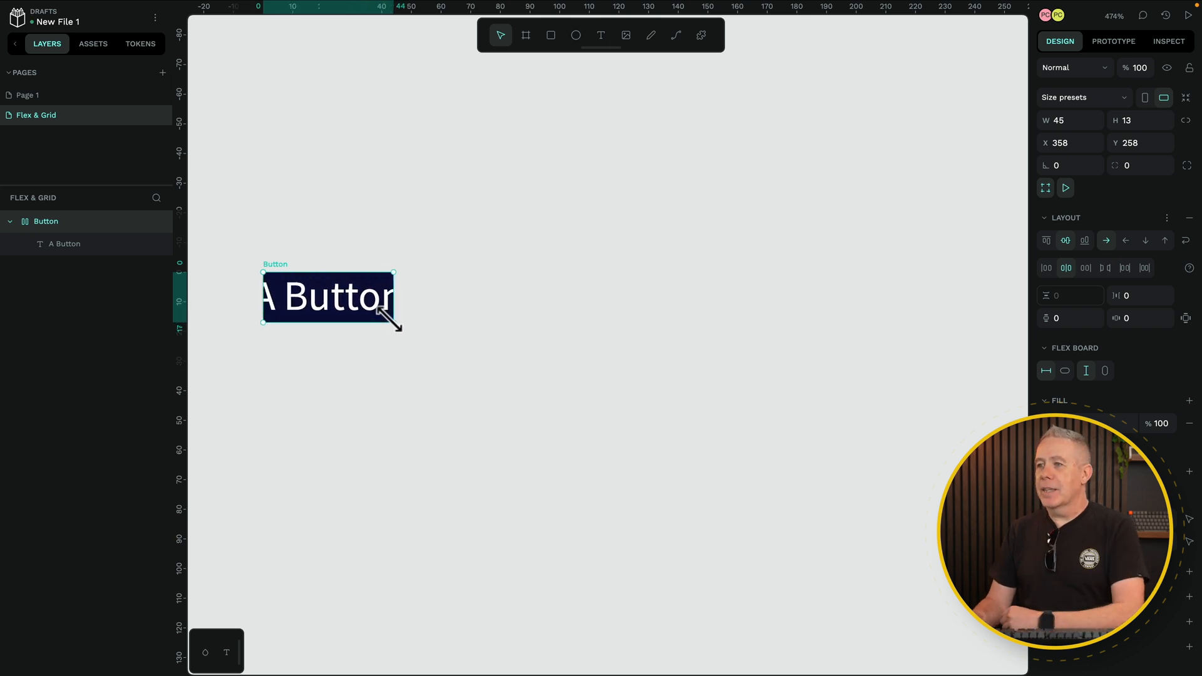
drag(421, 331, 387, 319)
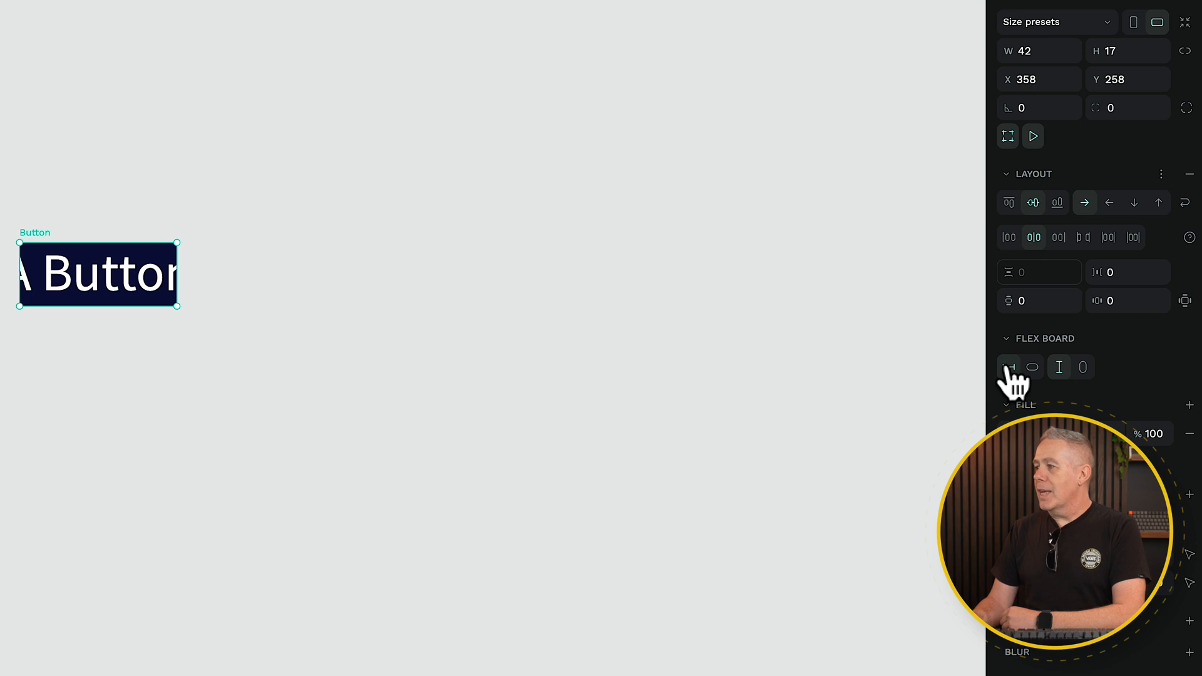
click(1060, 368)
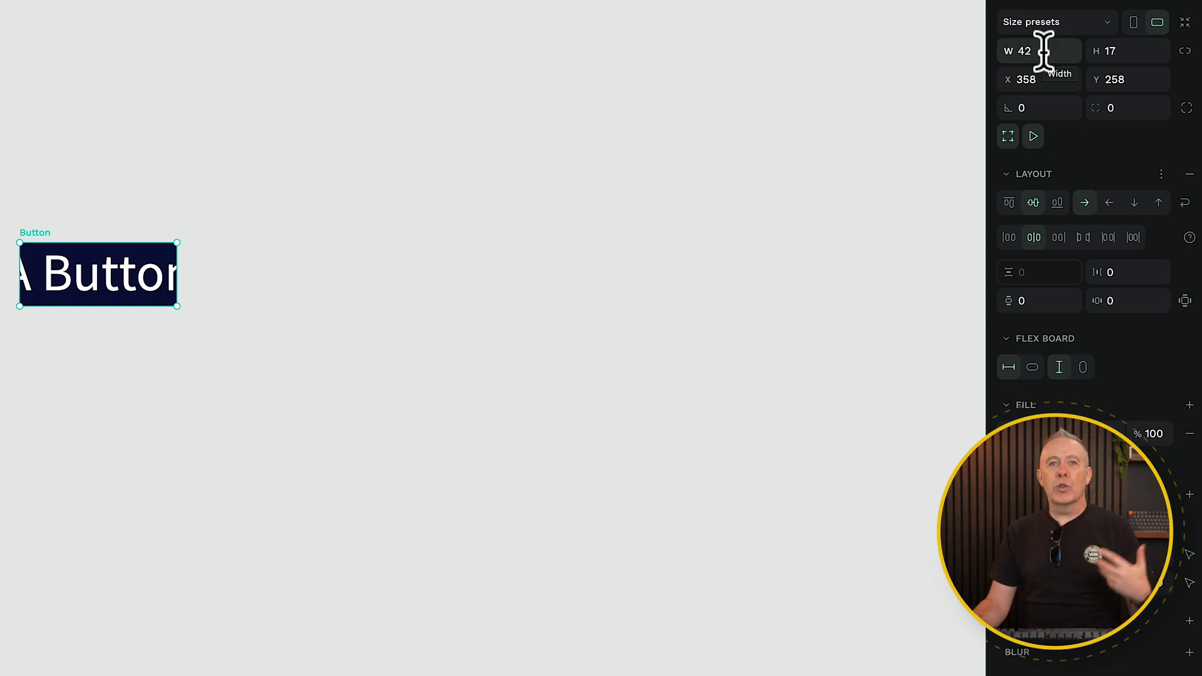
click(1032, 367)
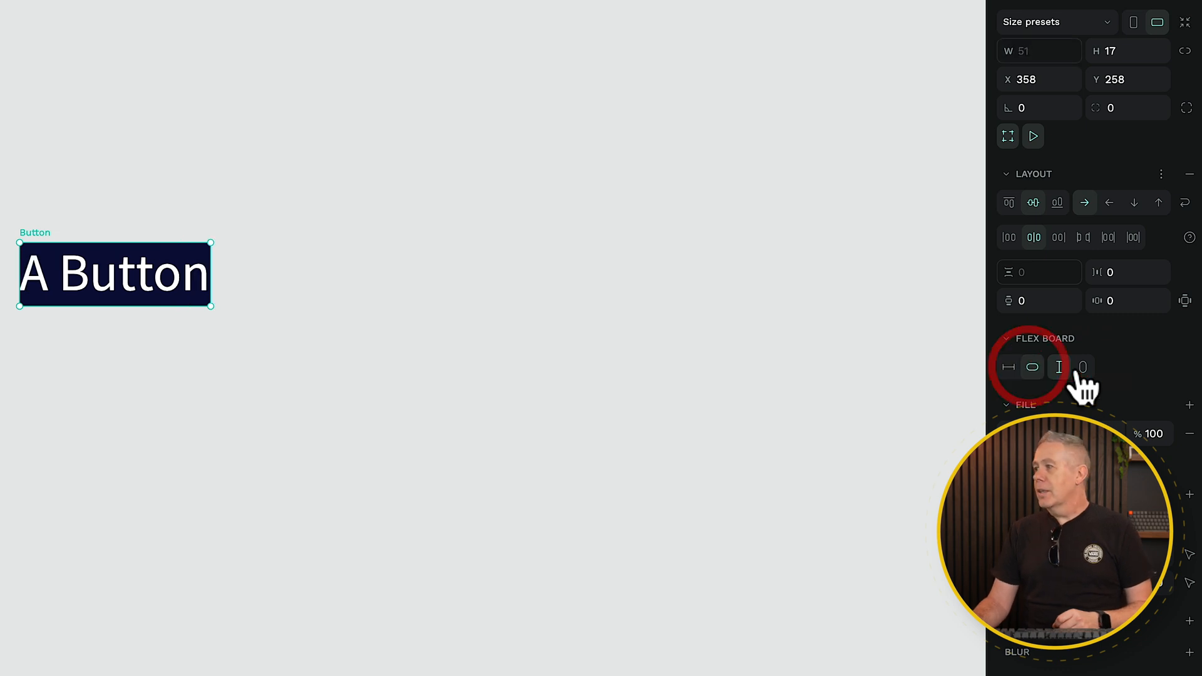
click(1083, 367)
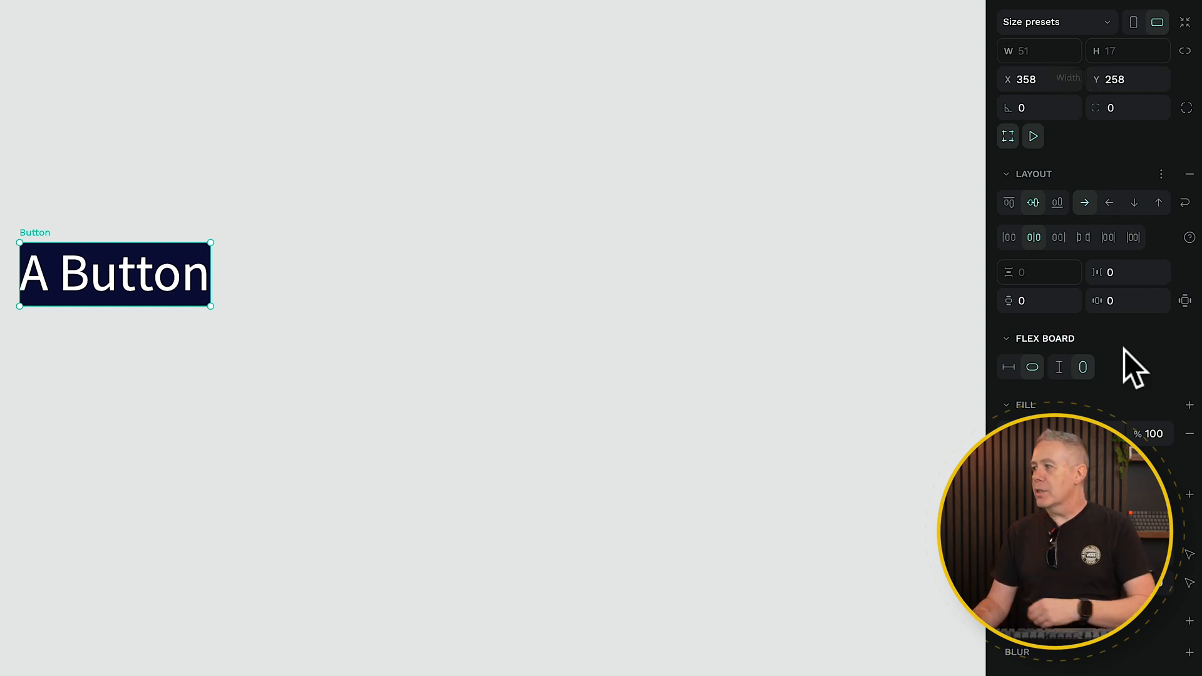
Step: Set the Button board's padding to 8 vertical and 16 horizontal
click(1043, 300)
text(8)
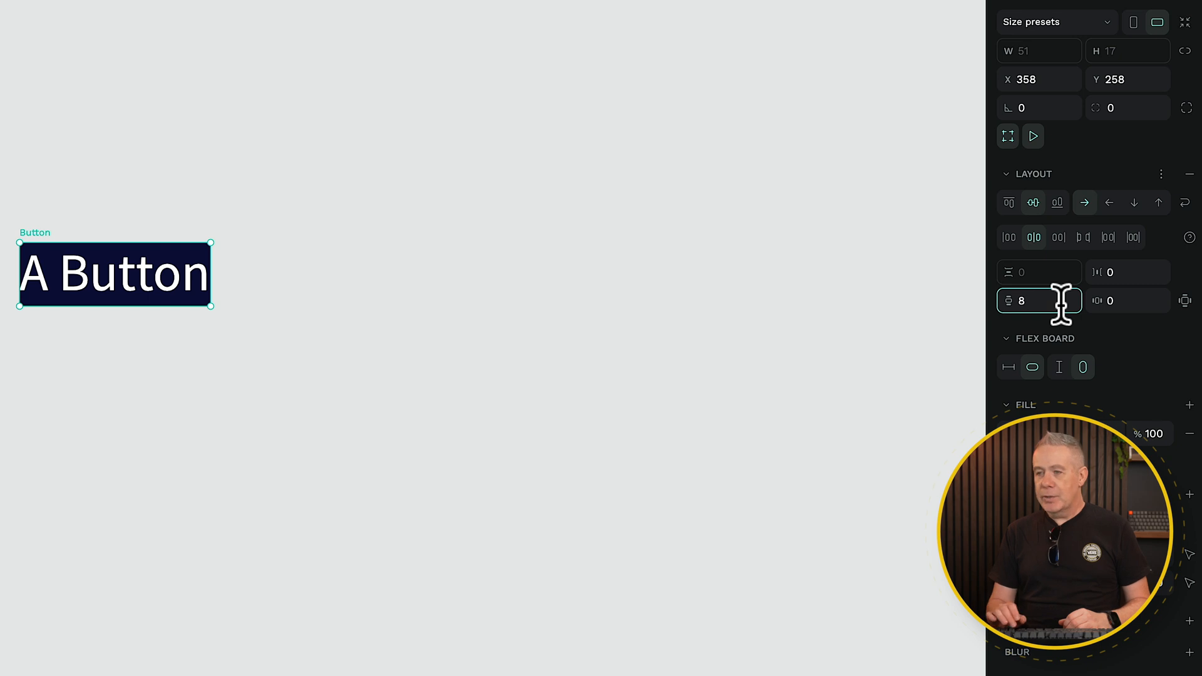
key(Return)
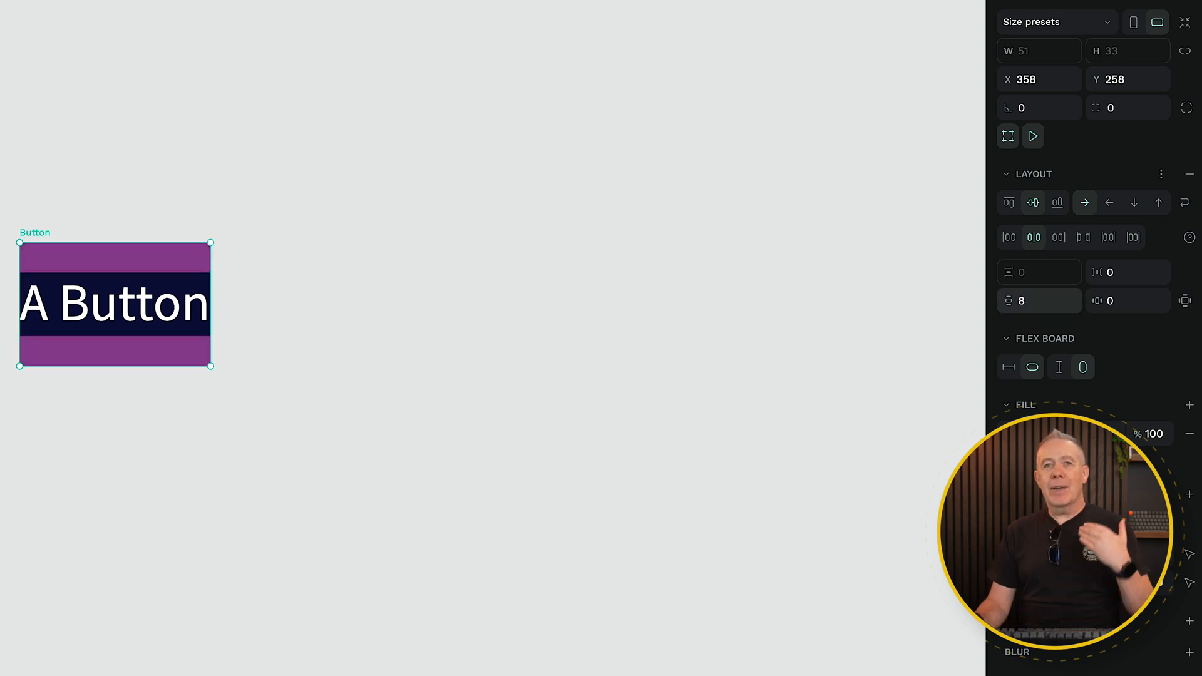
click(1132, 300)
text(16)
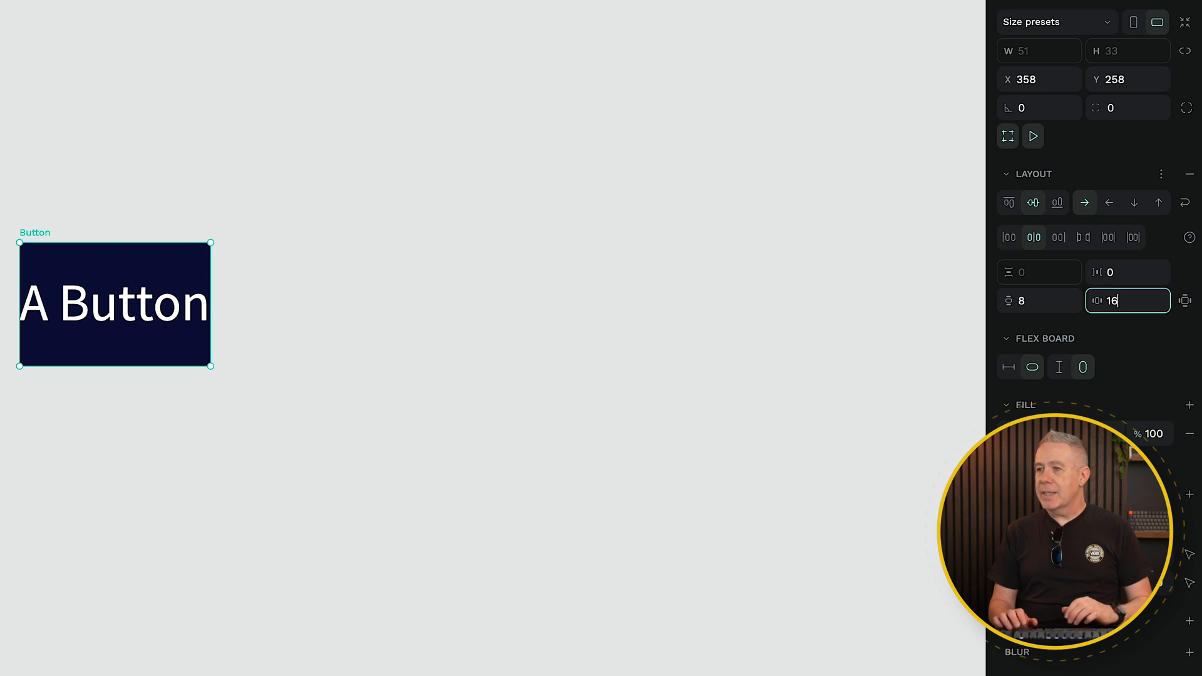
key(Return)
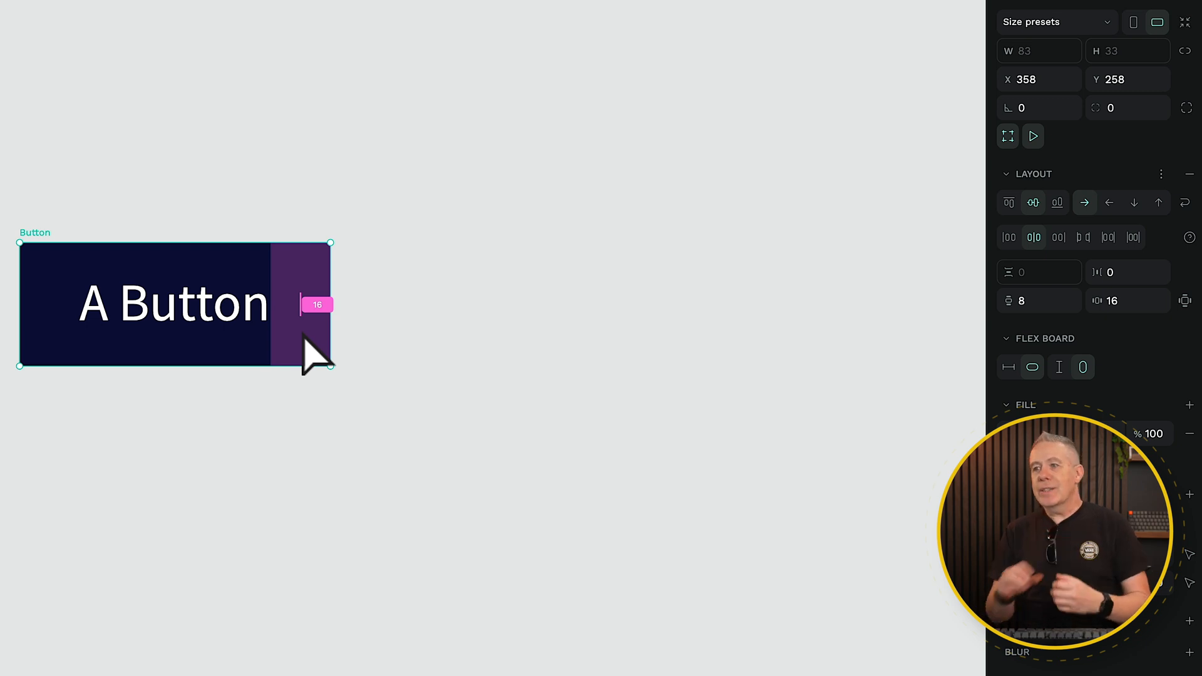
Step: Change the label text to 'This A Button'
double_click(269, 328)
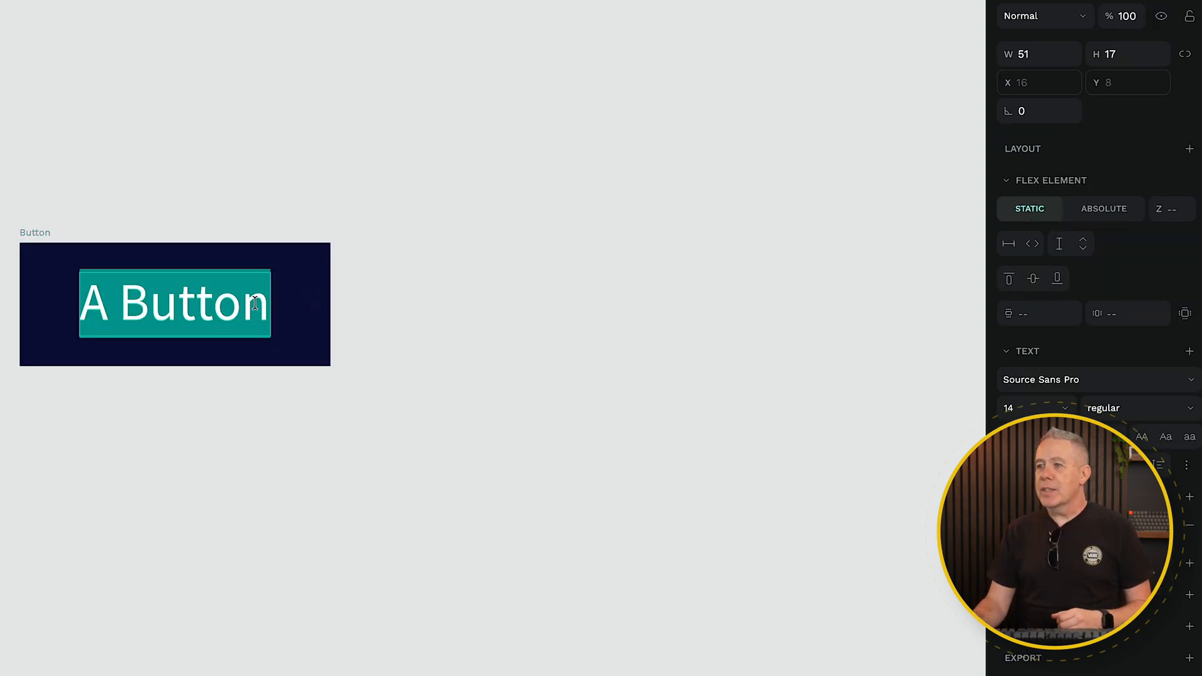
click(83, 299)
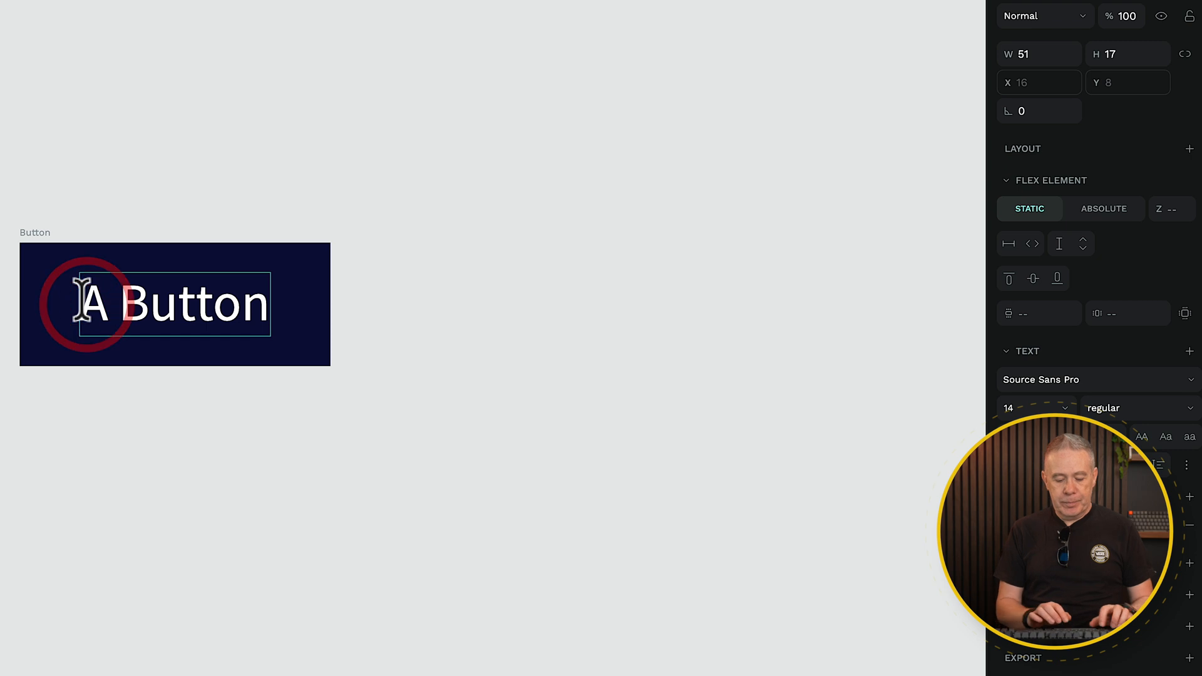
text(This)
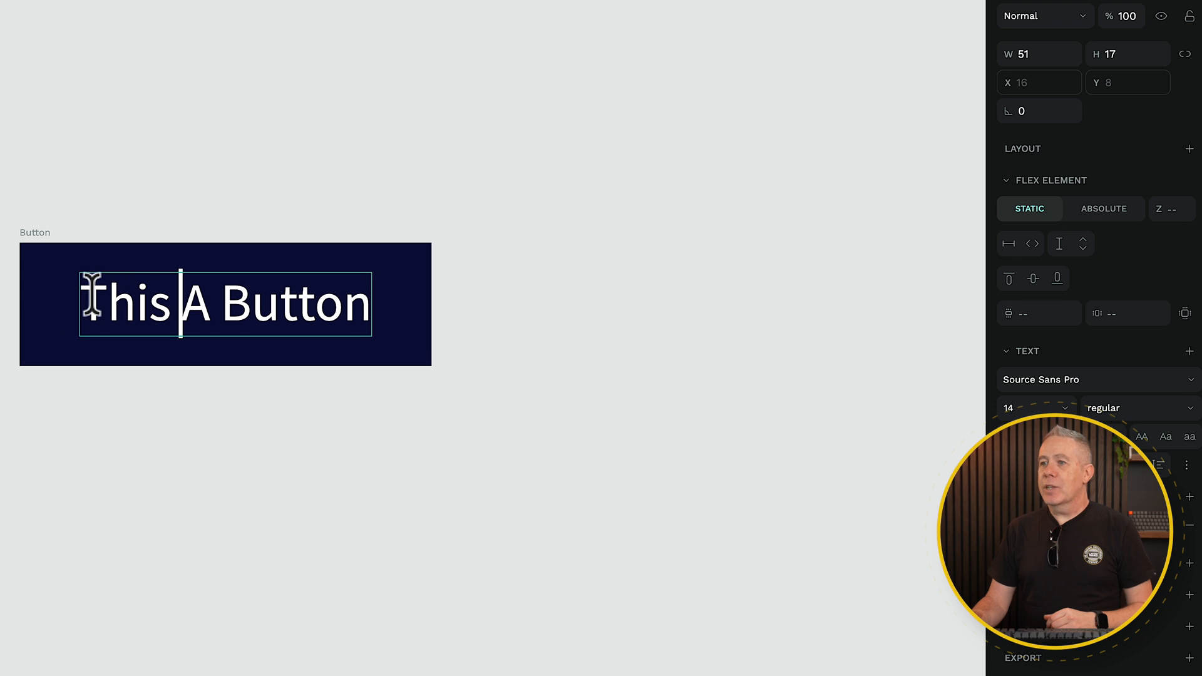
click(38, 233)
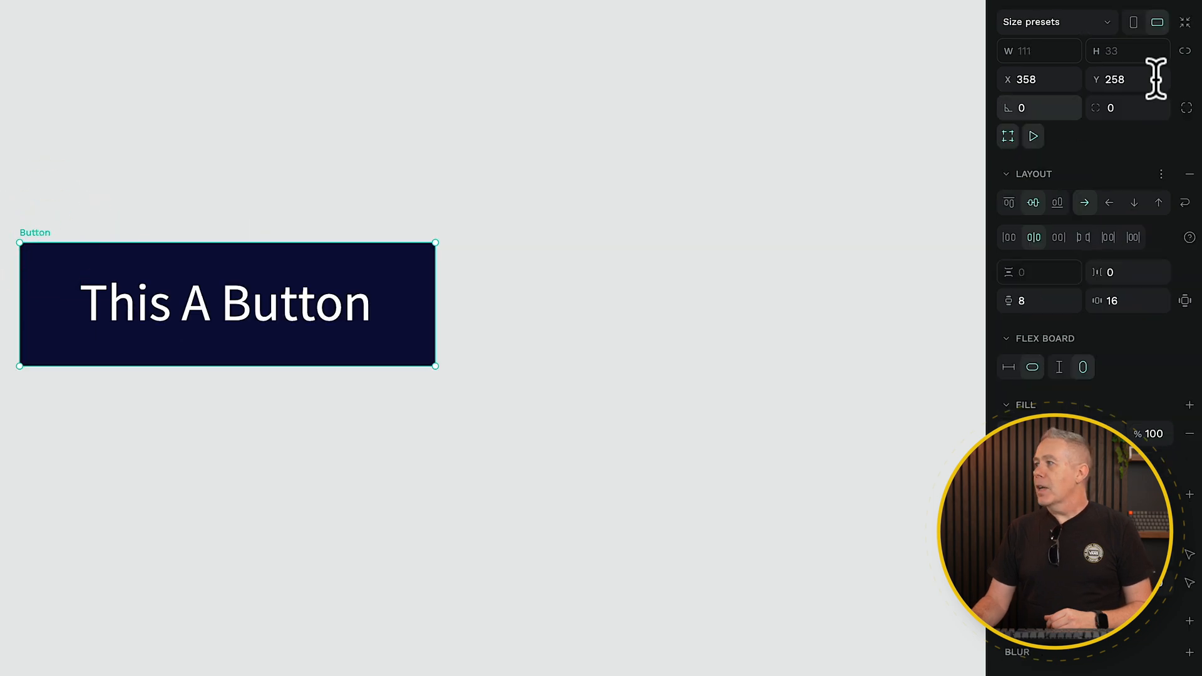
Step: Round the Button board's corners to a radius of 4
click(1128, 108)
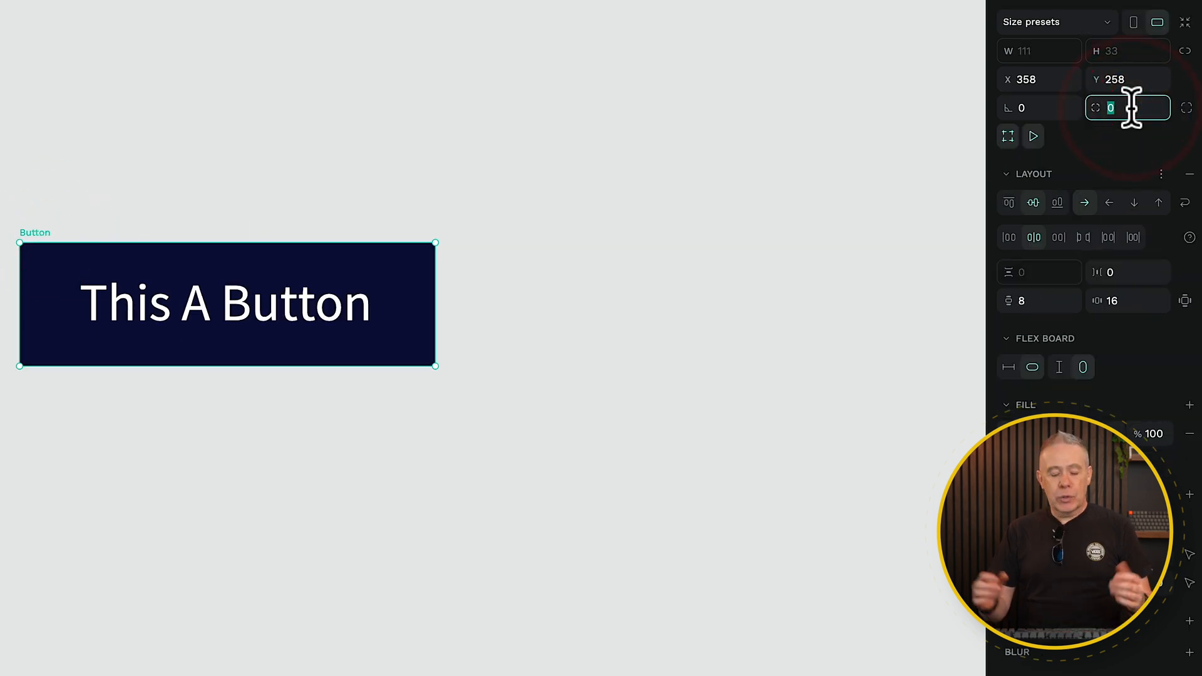
text(4)
key(Return)
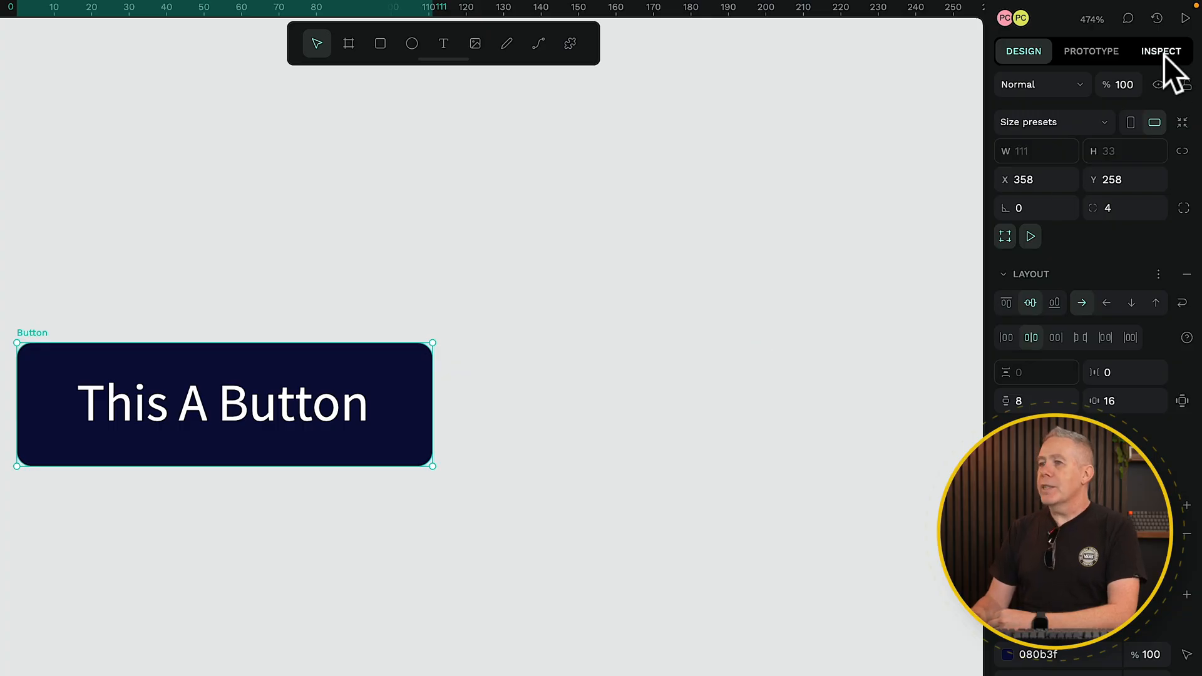
Step: Switch the right panel to Inspect to list the Button's flex layout and padding
click(1164, 56)
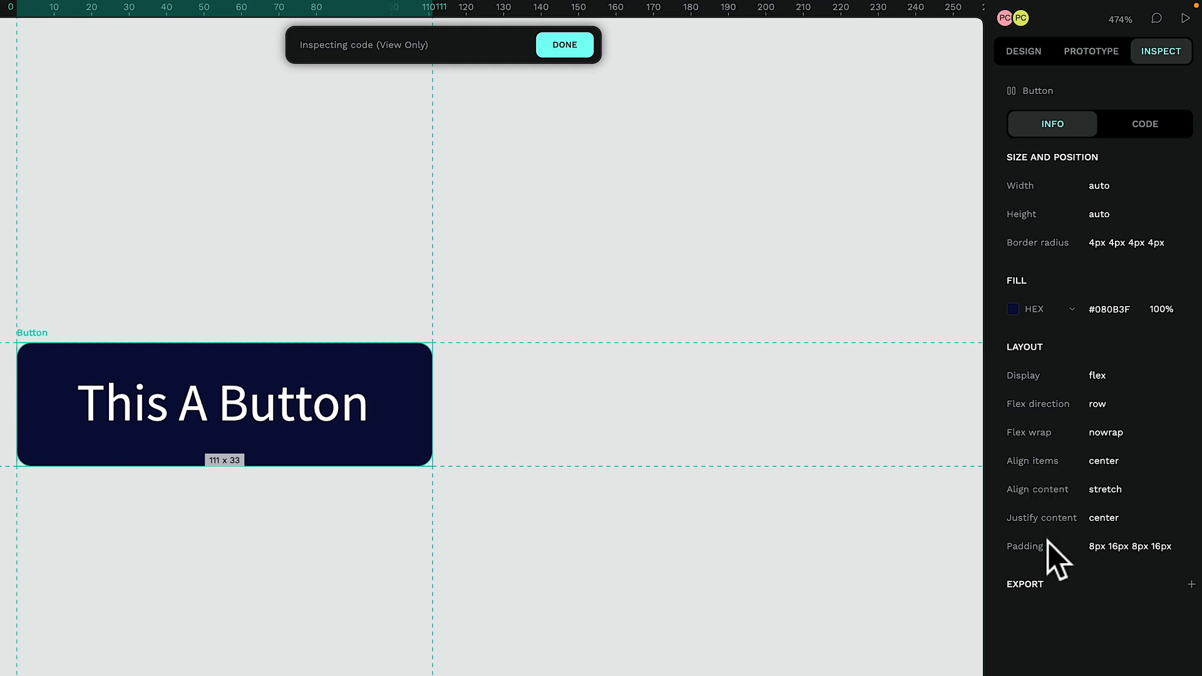
Step: View the Button's generated CSS and select its background value #080b3fFF
click(1148, 120)
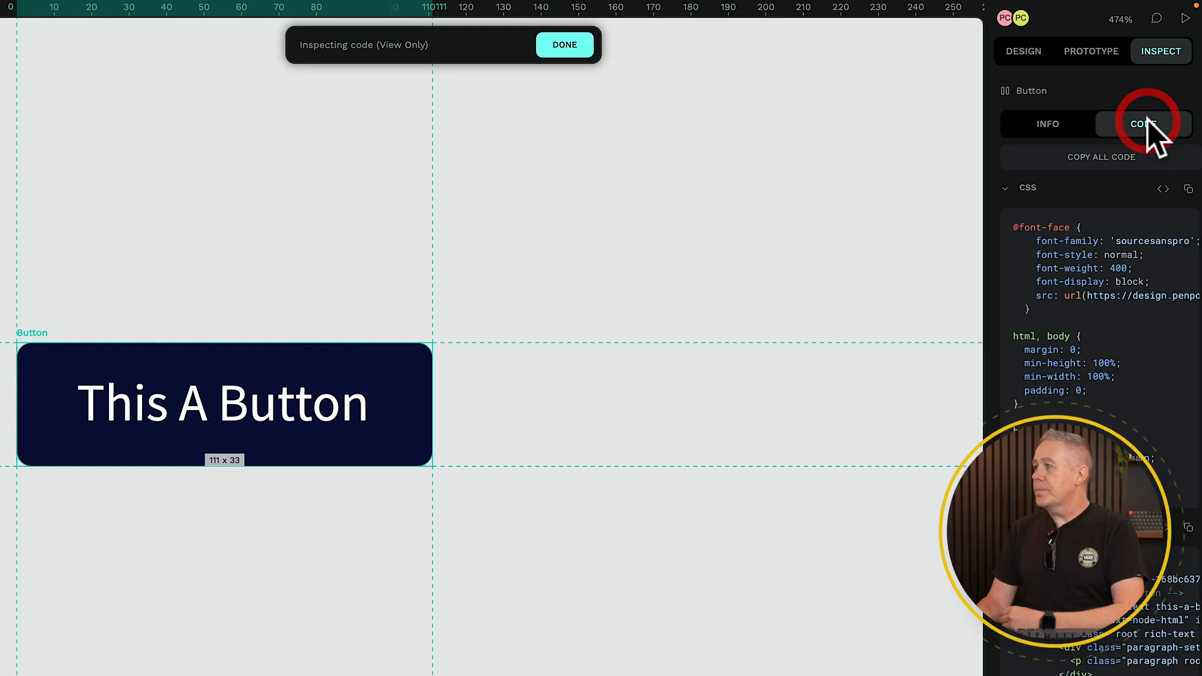
drag(989, 377, 601, 378)
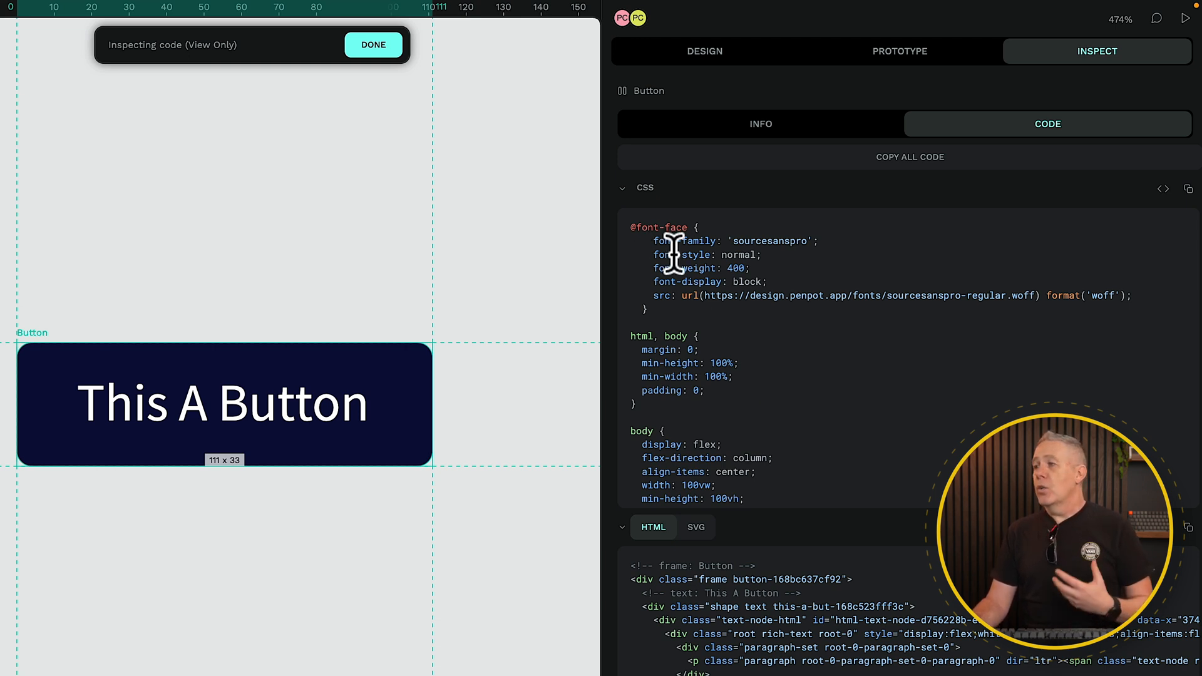
scroll(703, 360, down, 3)
scroll(704, 360, down, 3)
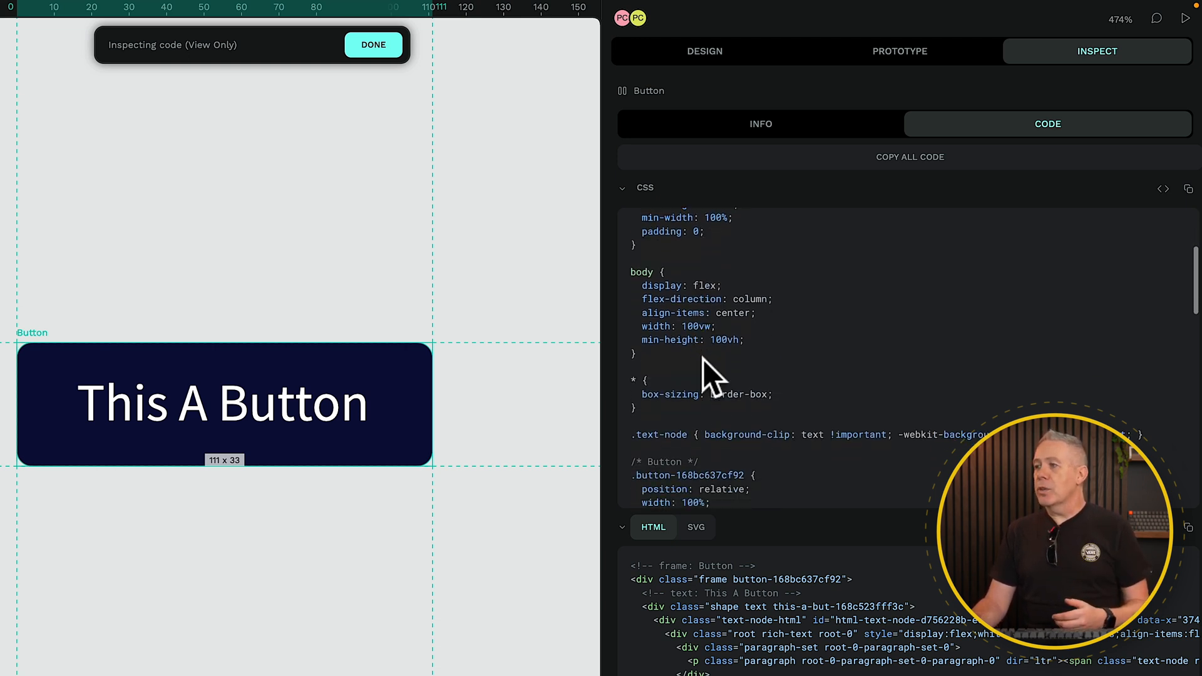
scroll(703, 360, down, 3)
scroll(704, 360, down, 3)
scroll(704, 360, down, 2)
scroll(703, 359, down, 1)
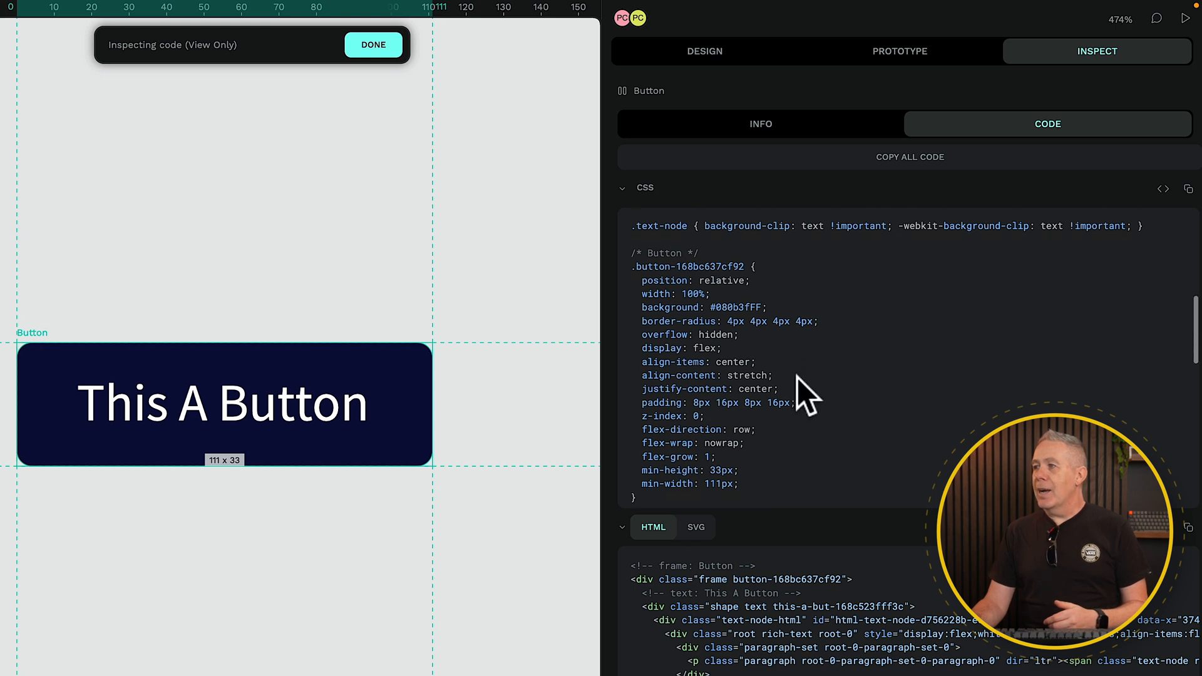
scroll(797, 377, down, 1)
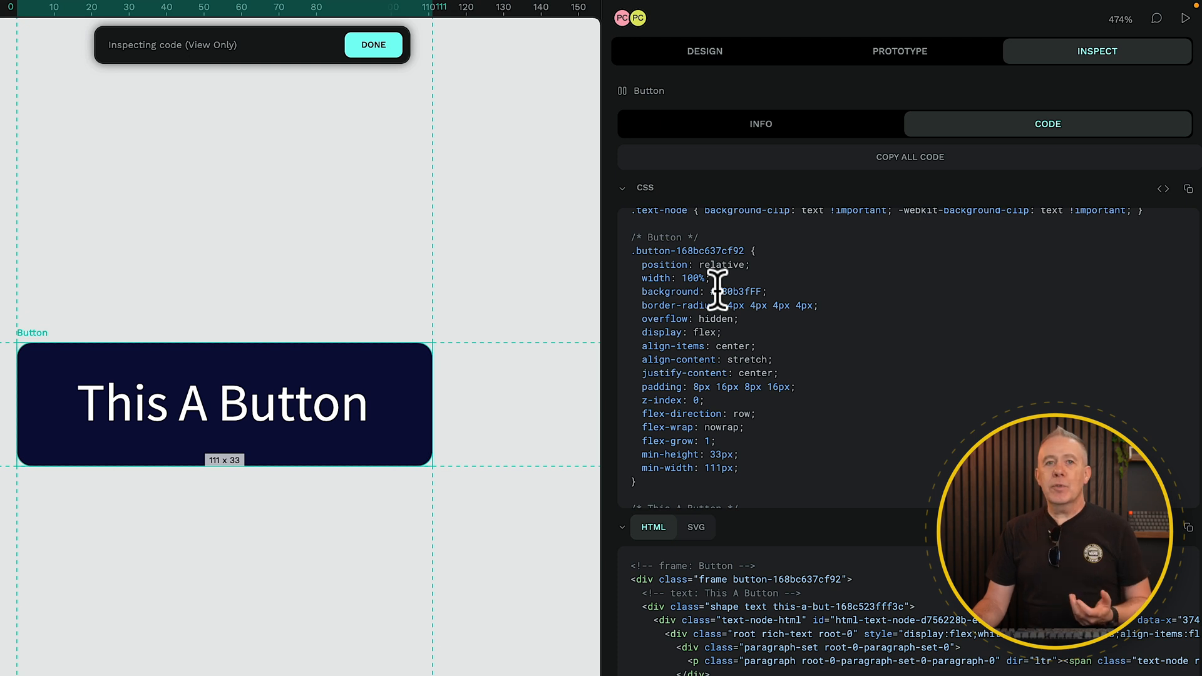
double_click(760, 287)
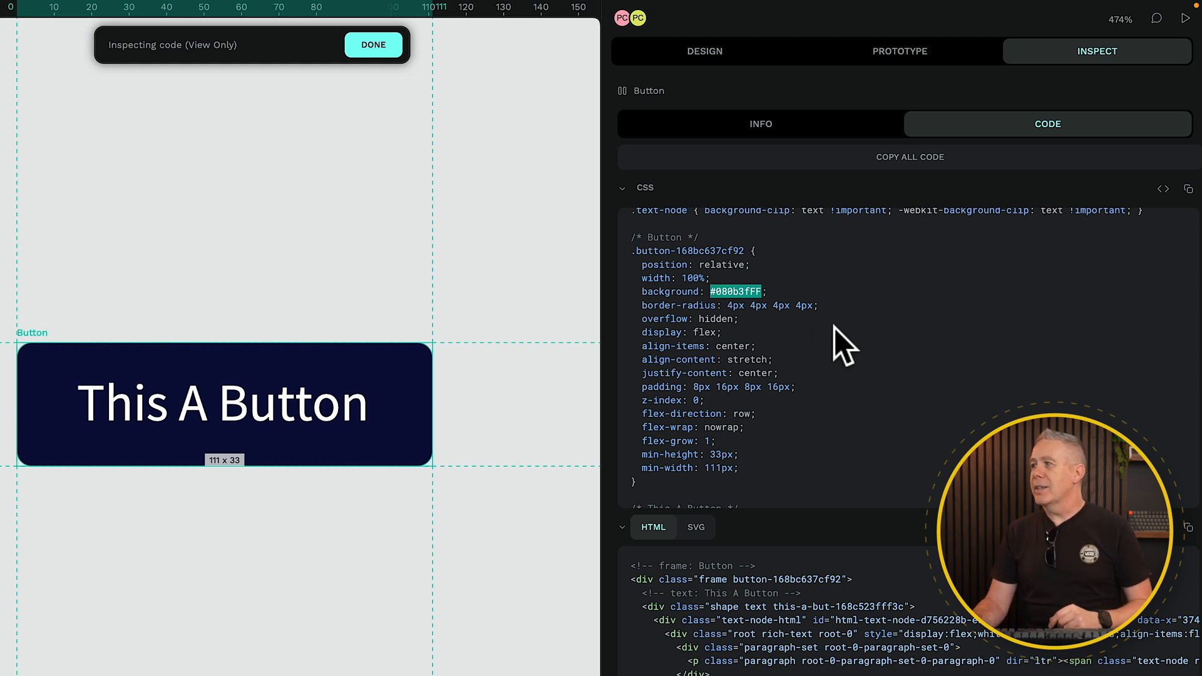
Step: Return to the Info property summary and launch a text editor for notes
click(810, 116)
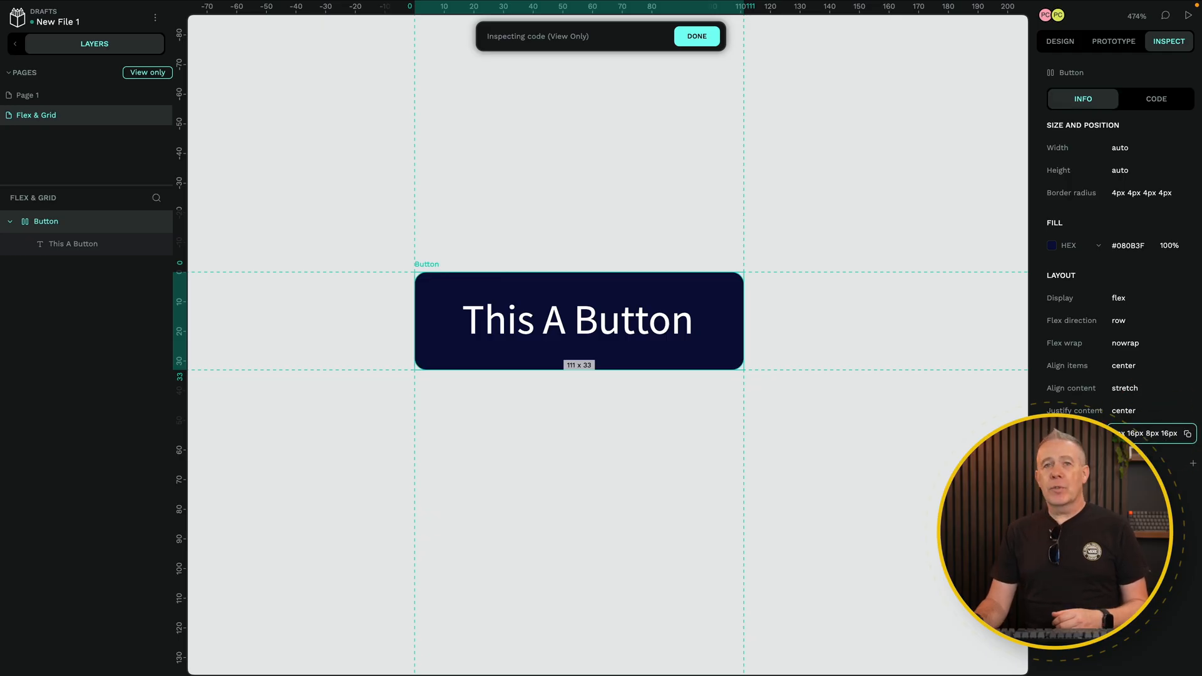
key(super+space)
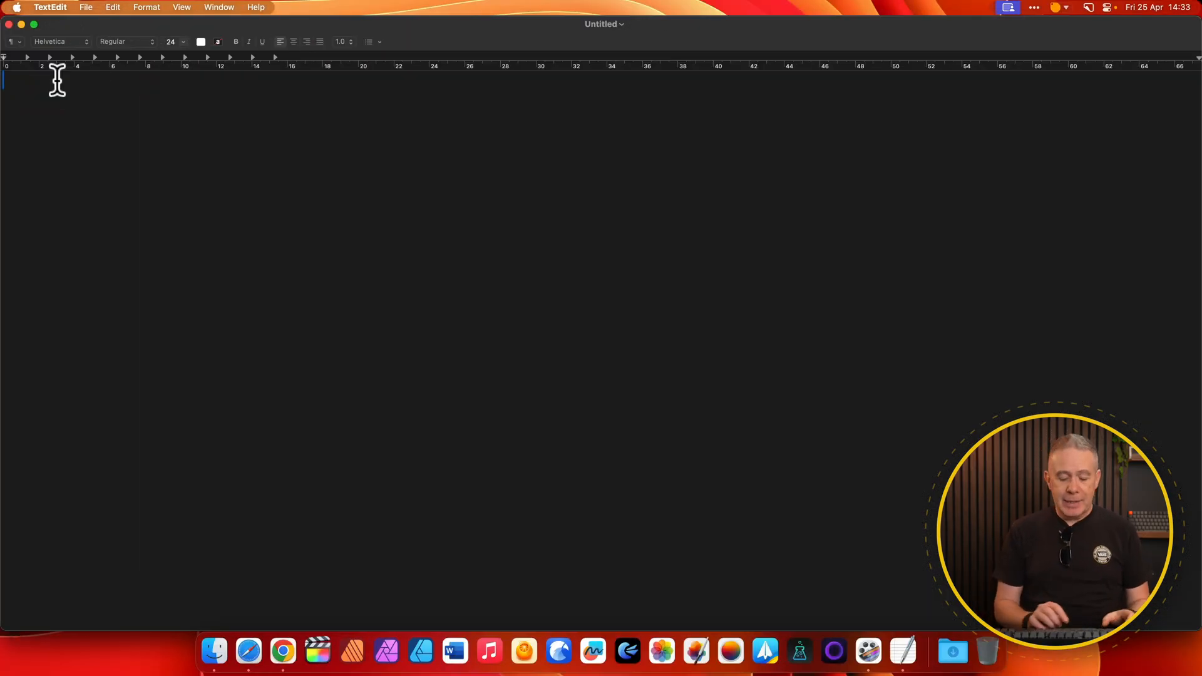
Step: Paste the Button's padding, background and border-radius CSS lines into the note, then switch to Bricks Builder
text(padding: 8px 16px 8px 16px;)
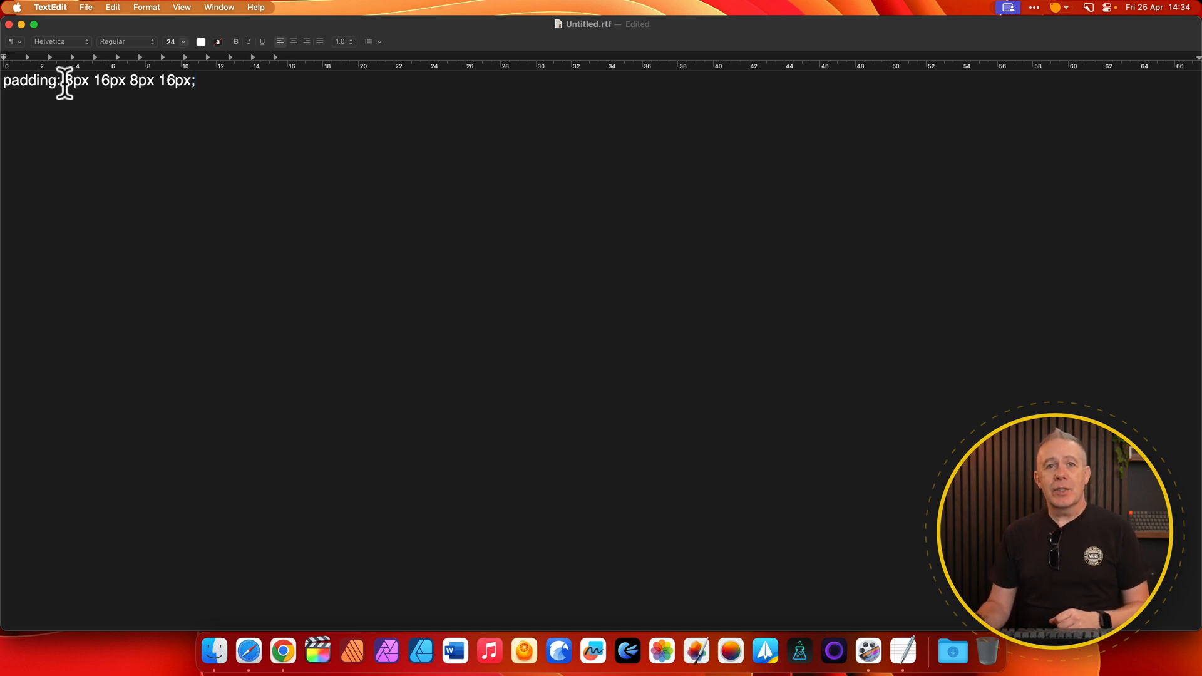
drag(199, 82, 77, 82)
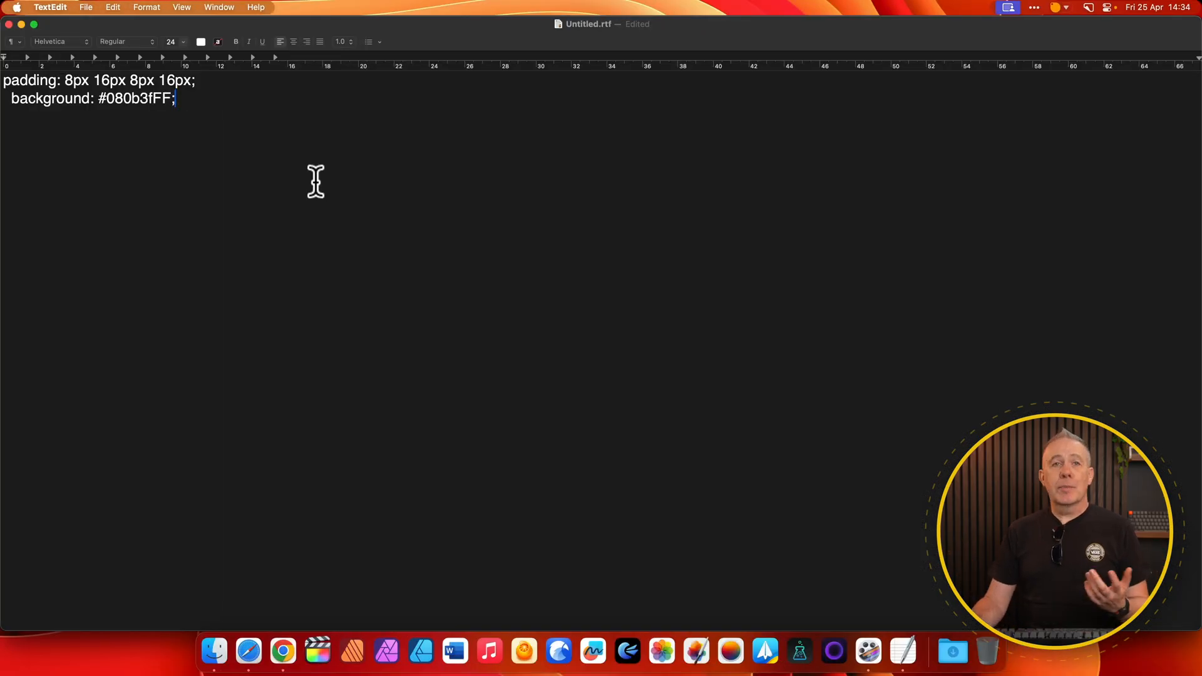
text(border-radius: 4px 4px 4px 4px;)
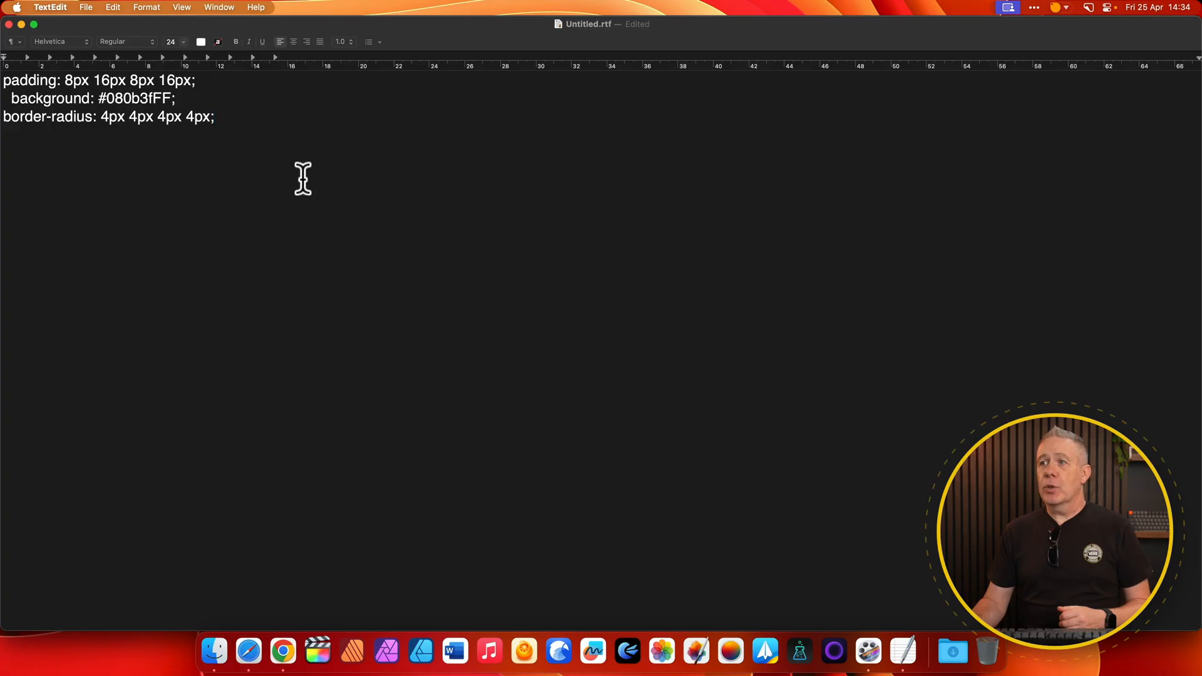
key(super+Tab)
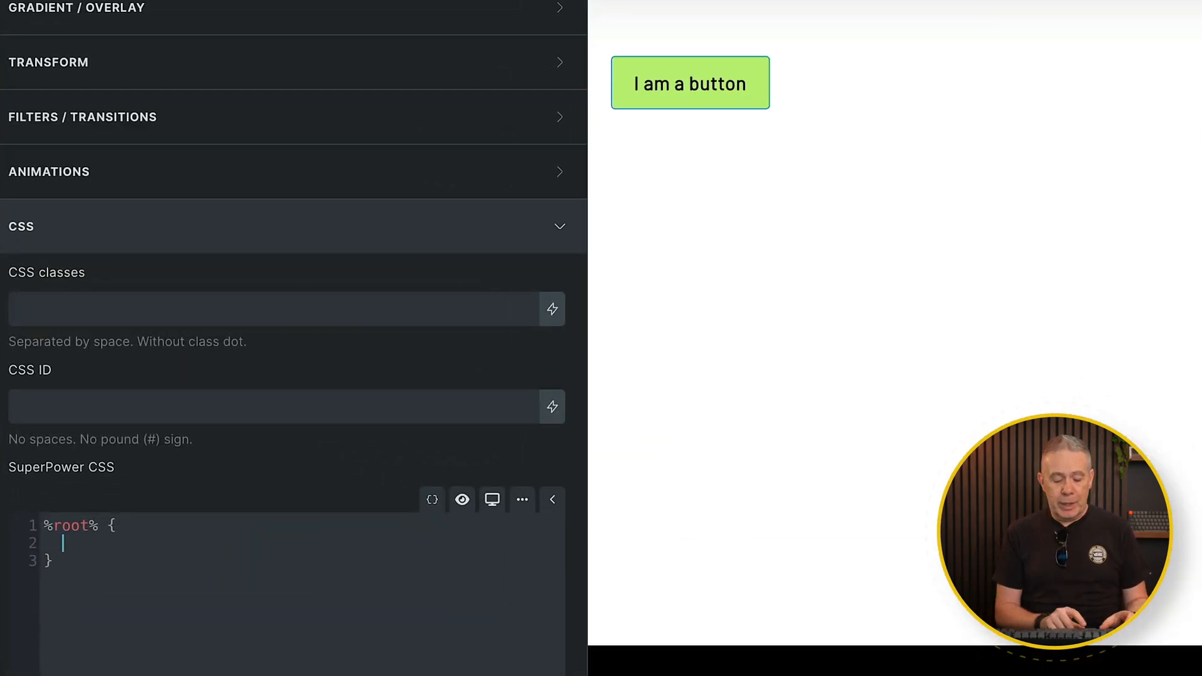
Step: Paste the three CSS declarations into the Bricks button's custom CSS under %root%
text(padding: 8px 16px 8px 16px;   background: #080b3fFF; border-radius: 4px 4px 4px 4px;)
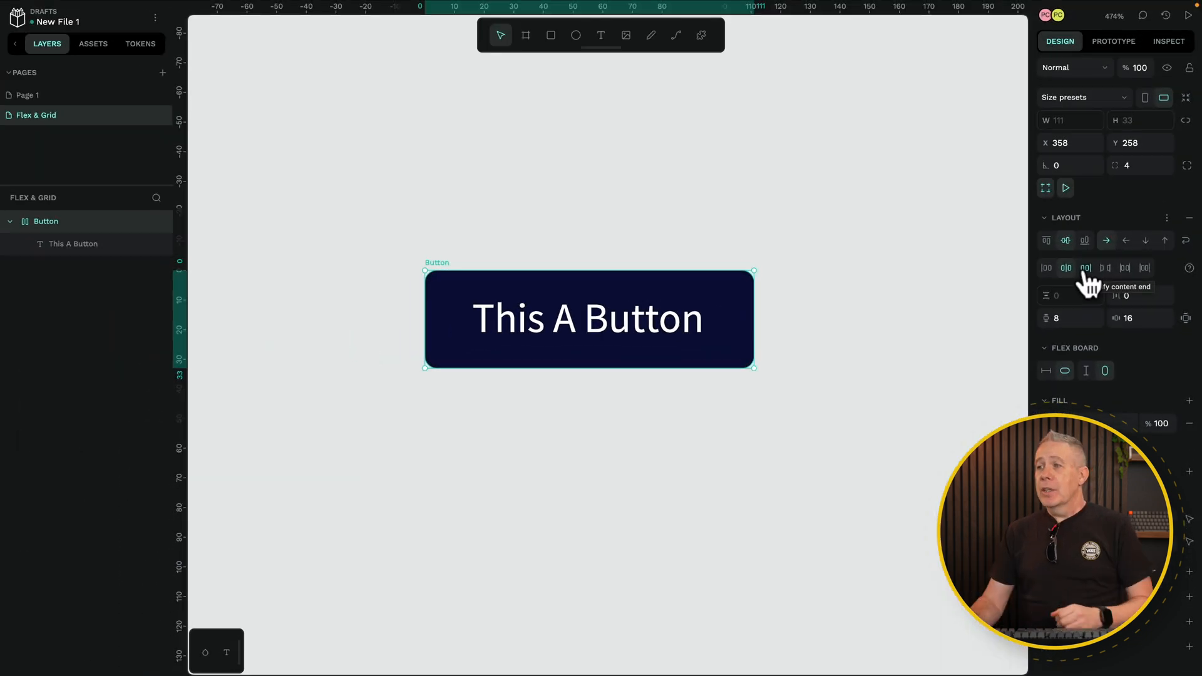
Step: Select the Button and create a main component named Button from it
drag(376, 231, 823, 442)
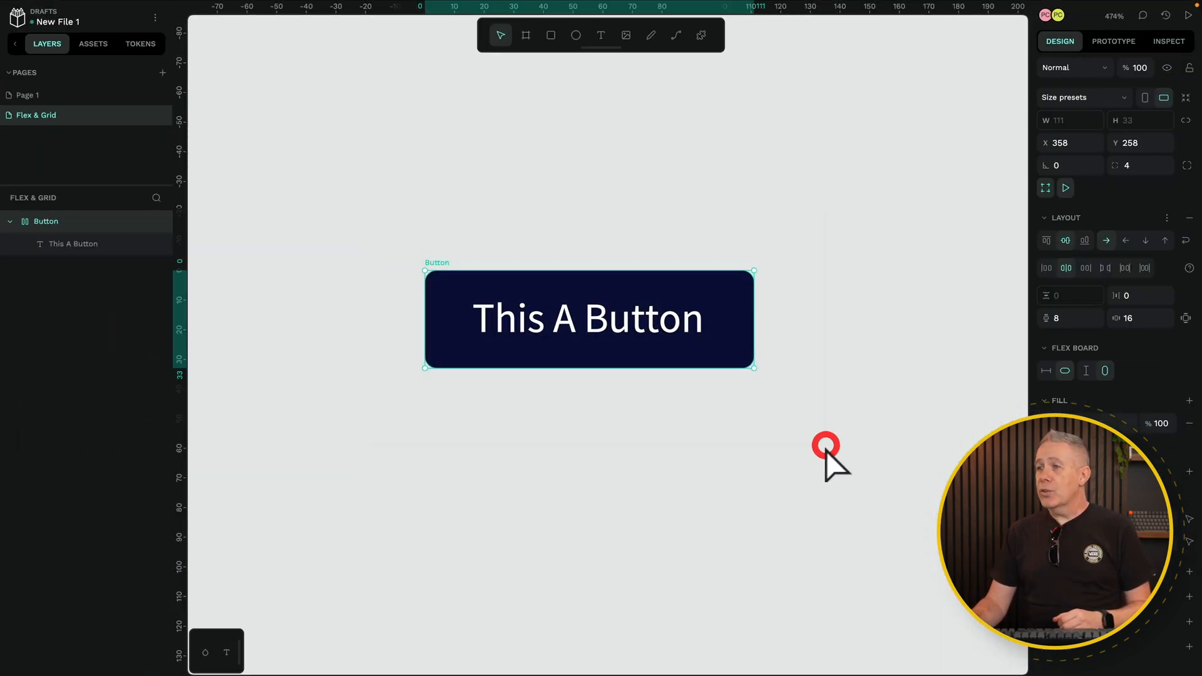
right_click(438, 277)
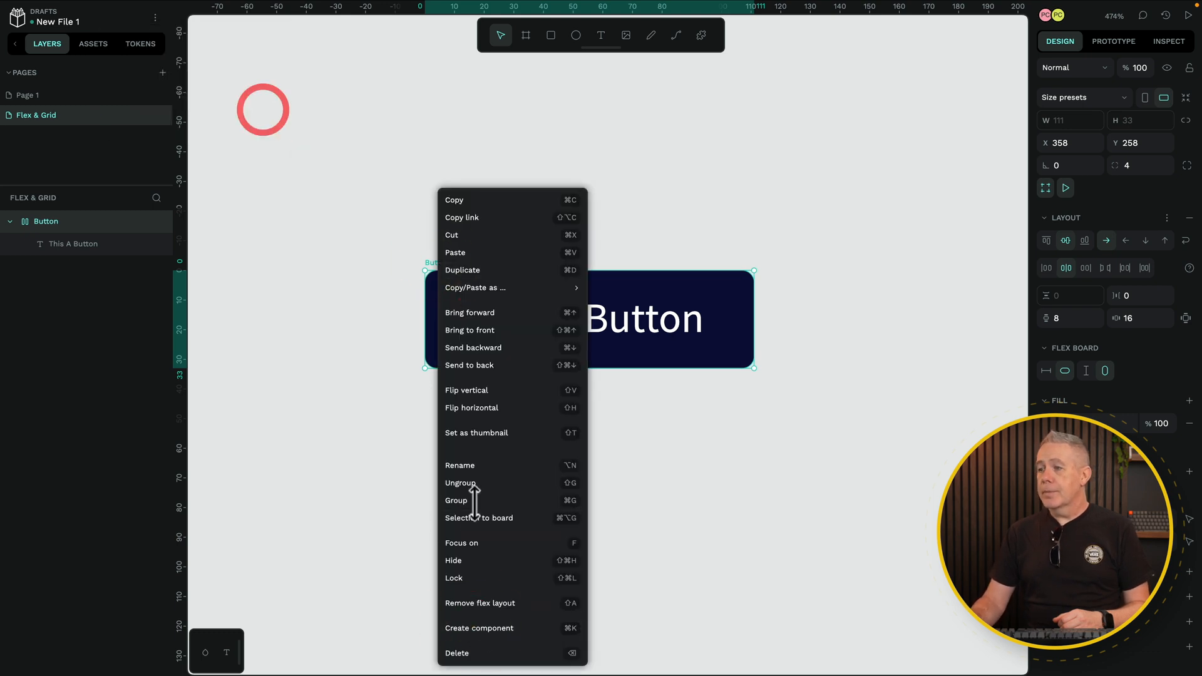
click(474, 498)
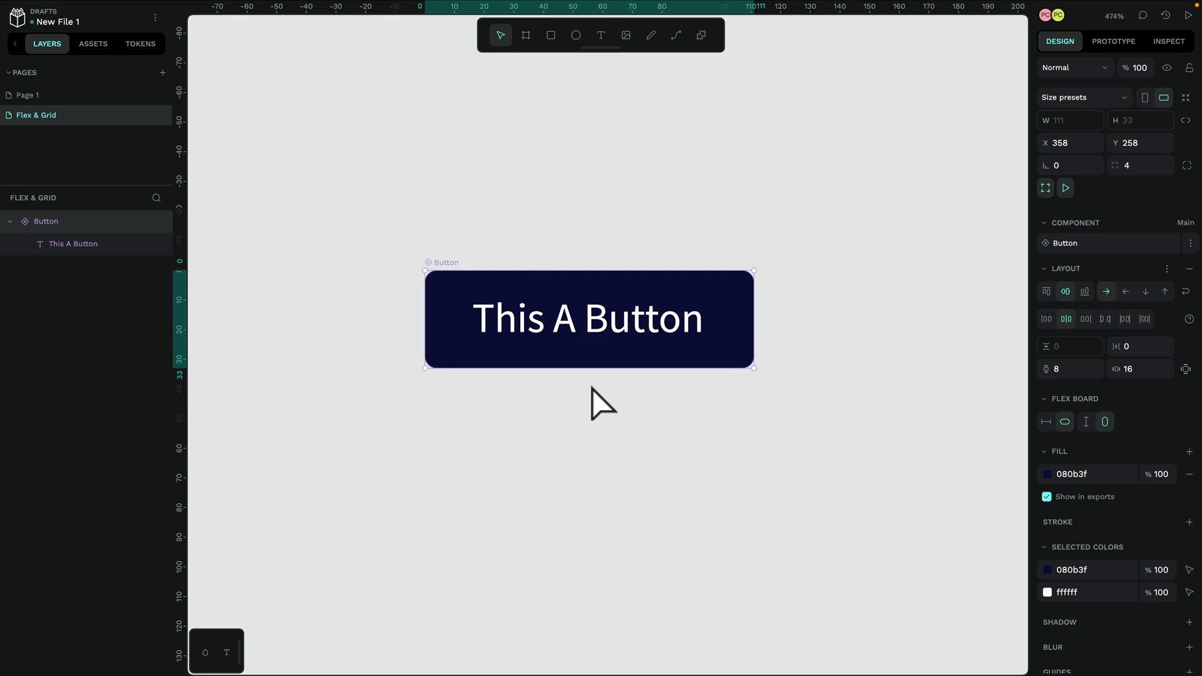
scroll(622, 425, down, 5)
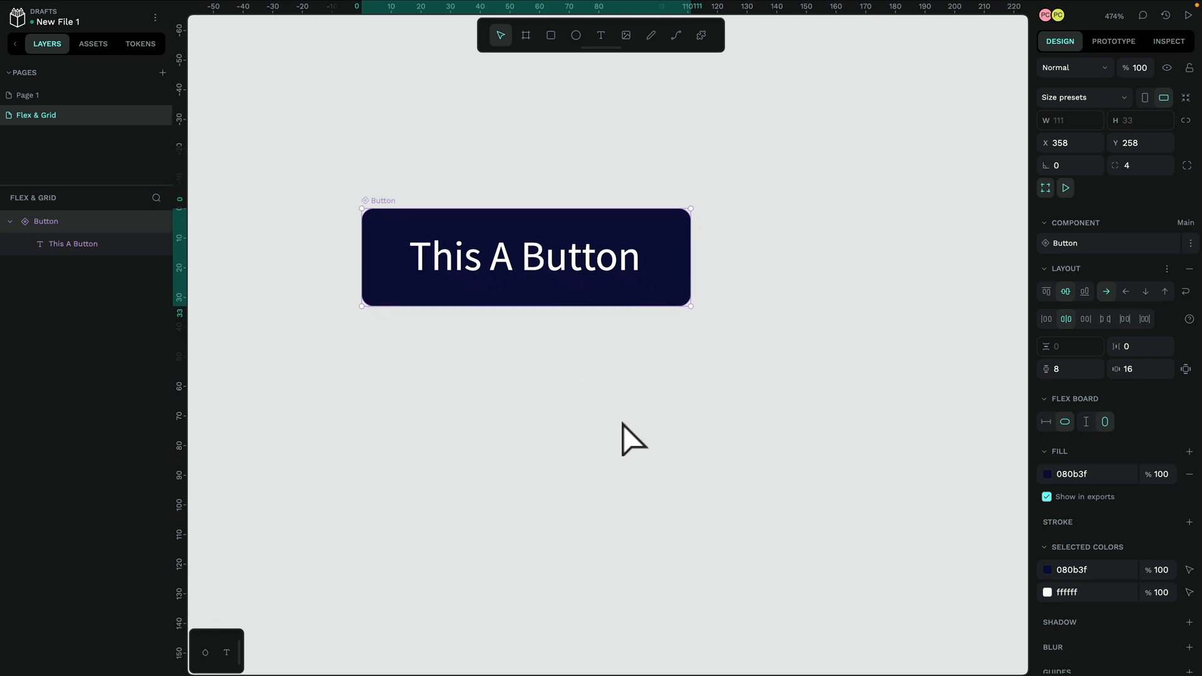
scroll(631, 439, down, 4)
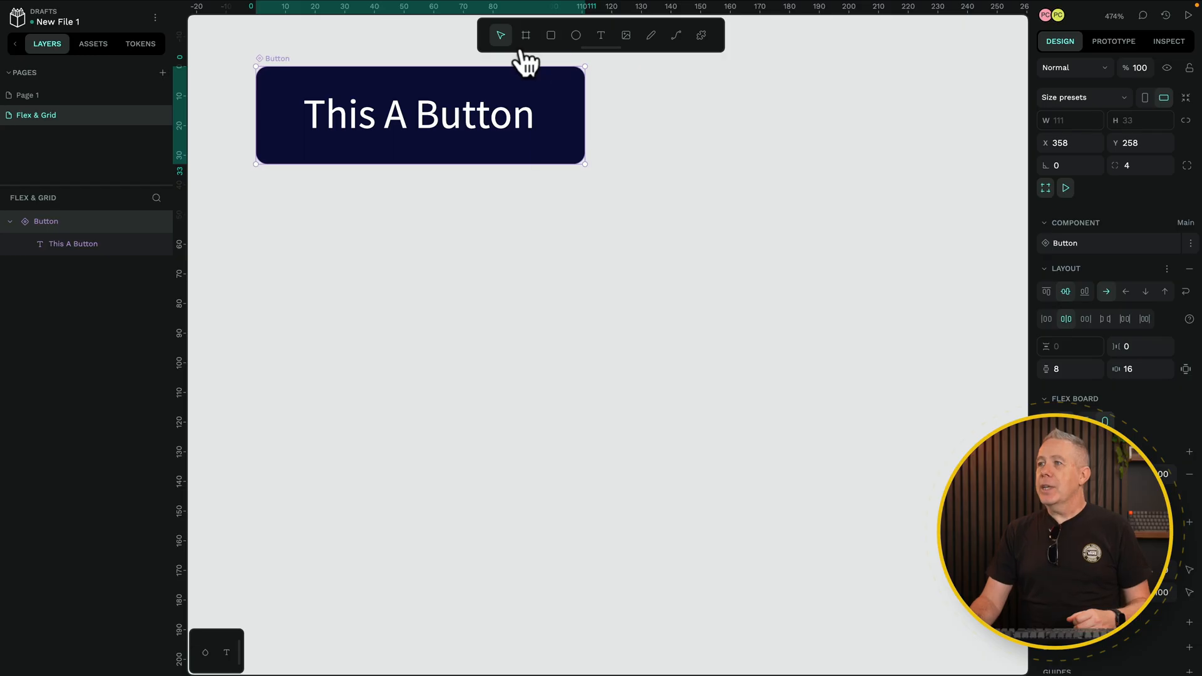
Step: Draw a 691×425 board below the Button and give it a two-by-two grid layout
click(526, 39)
scroll(296, 234, down, 3)
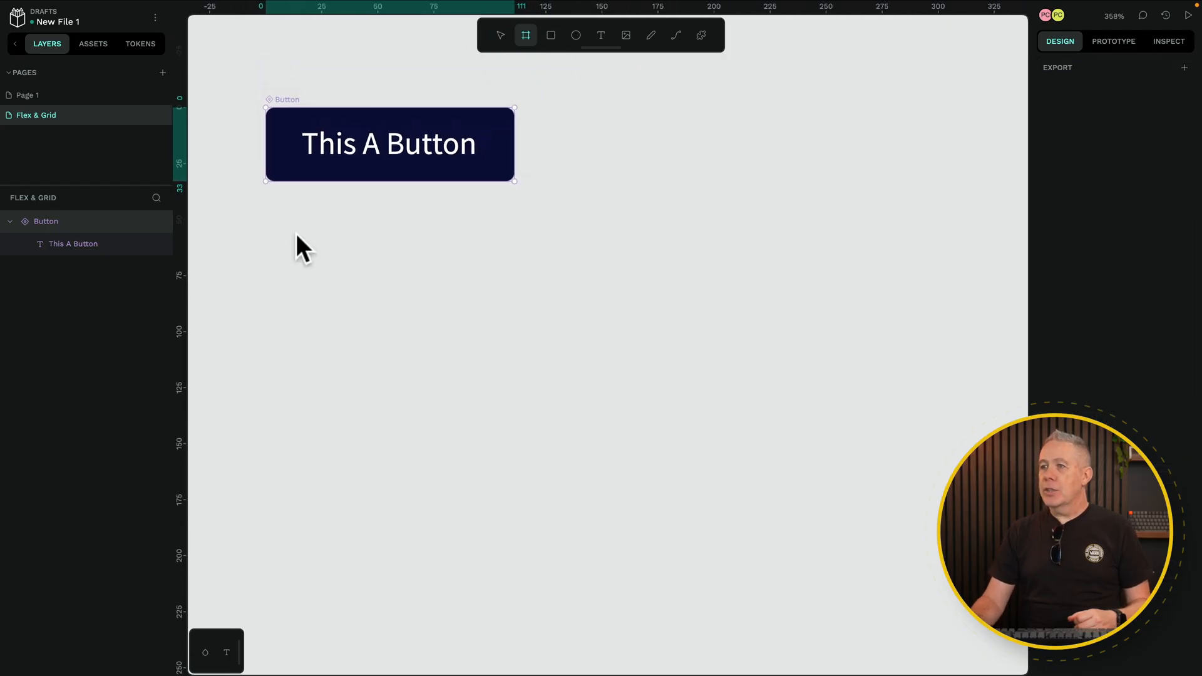
scroll(295, 234, down, 3)
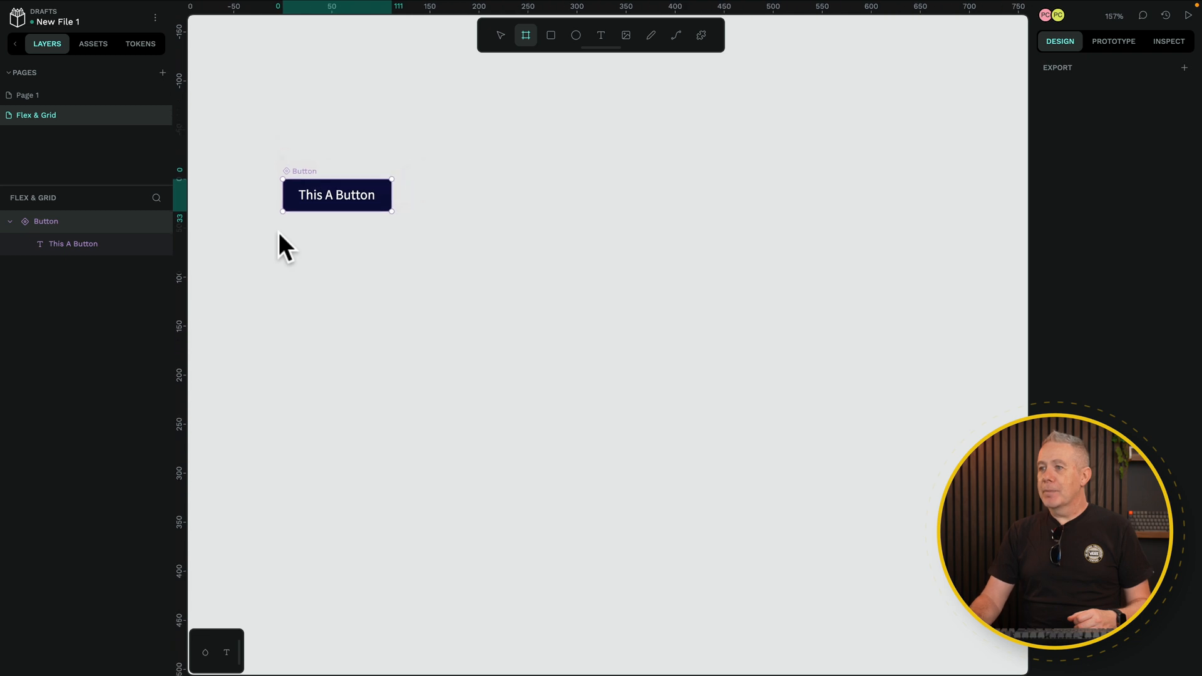
drag(279, 233, 956, 648)
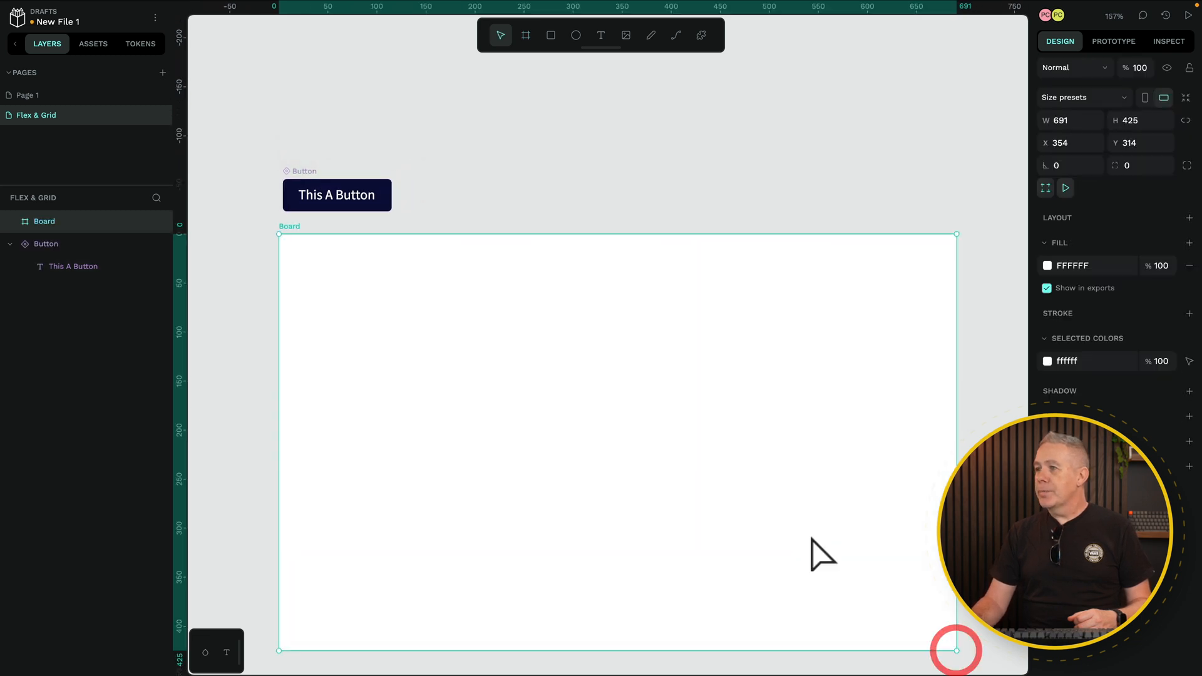
scroll(761, 511, down, 2)
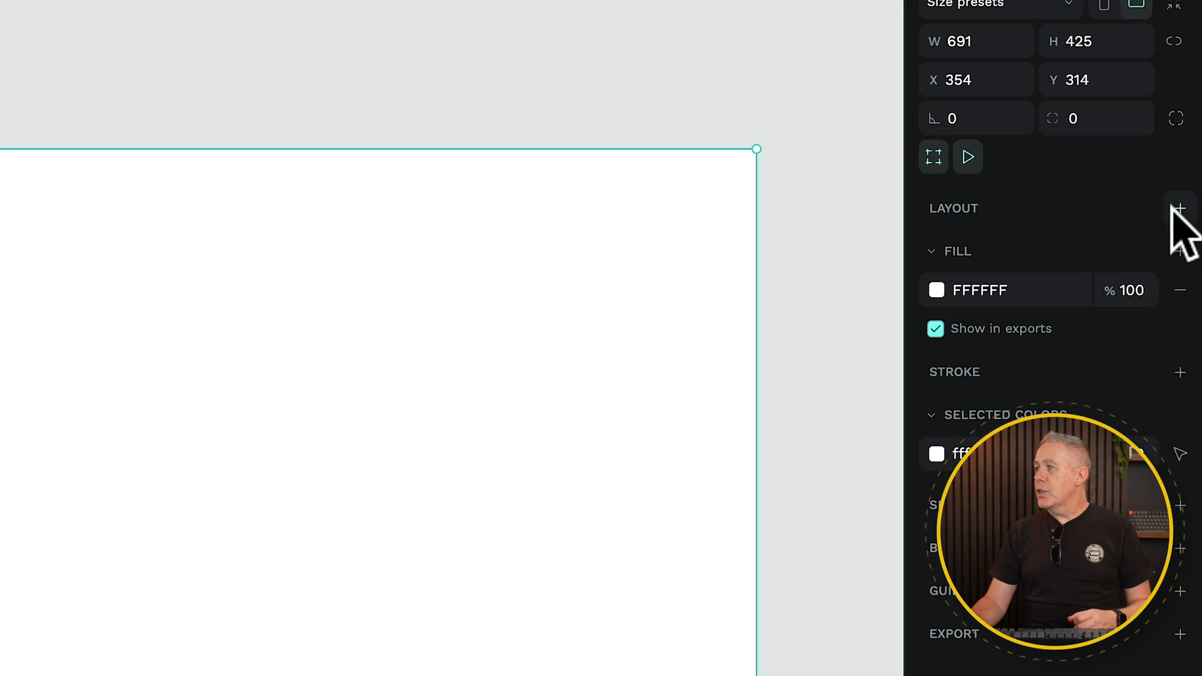
click(1181, 208)
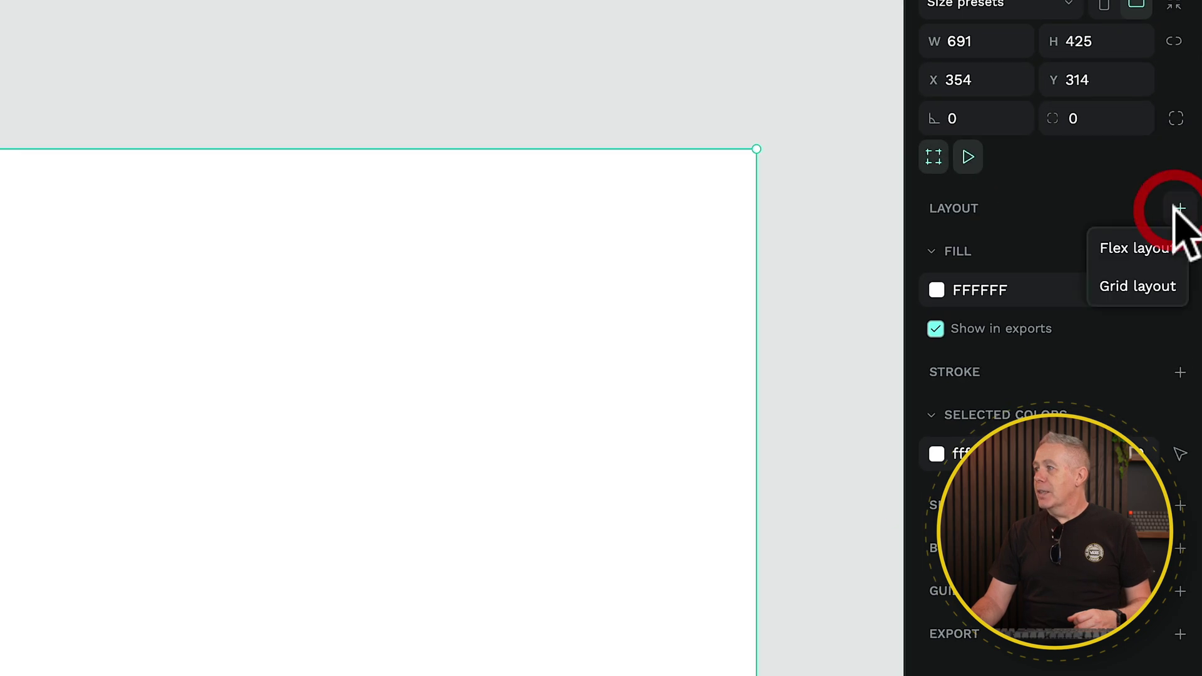
click(1138, 286)
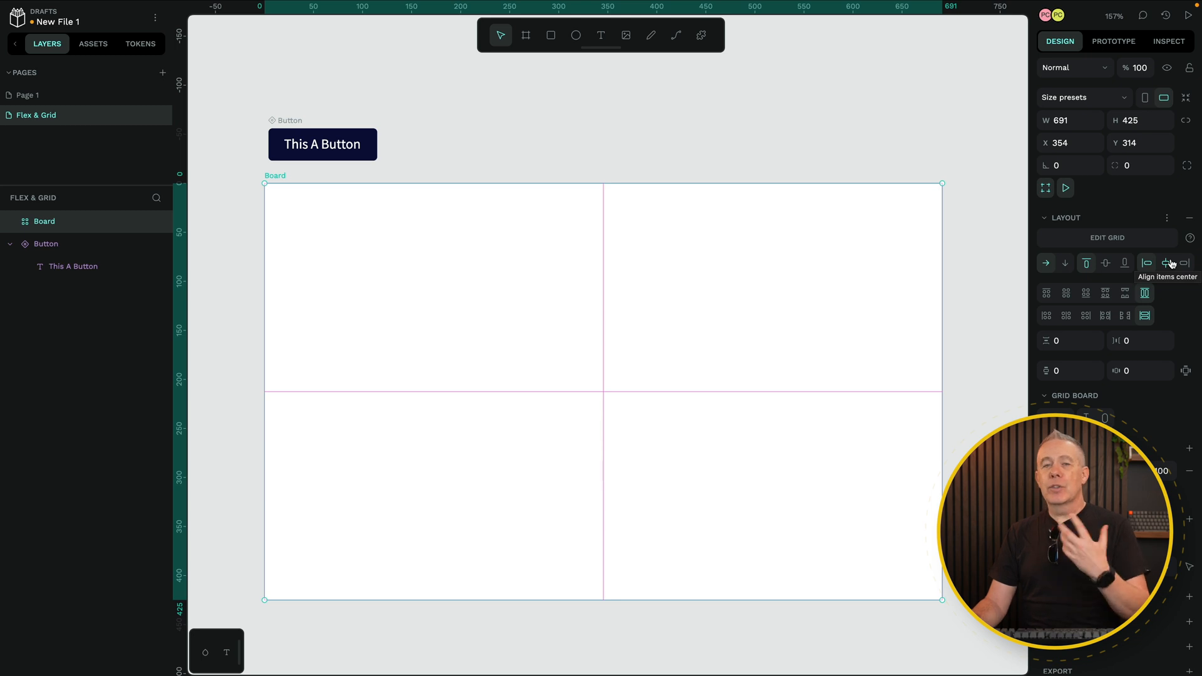
Step: Add a third column and a third row to the grid, then view its Inspect info
click(1104, 237)
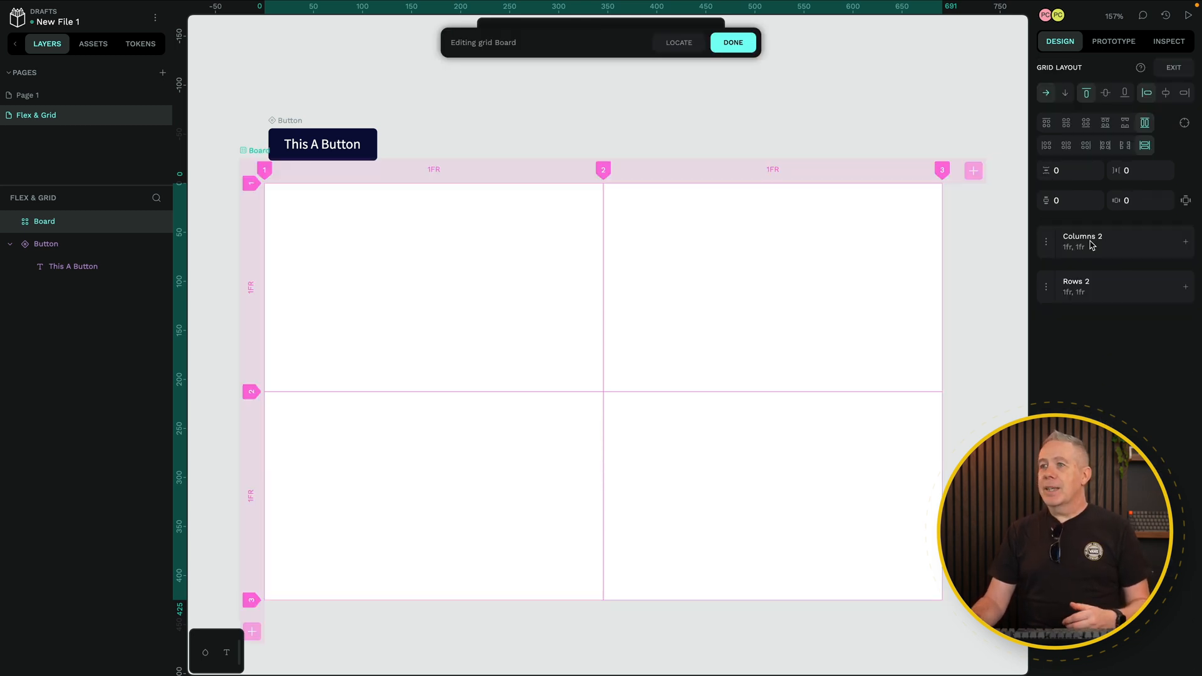
mouse_move(1104, 246)
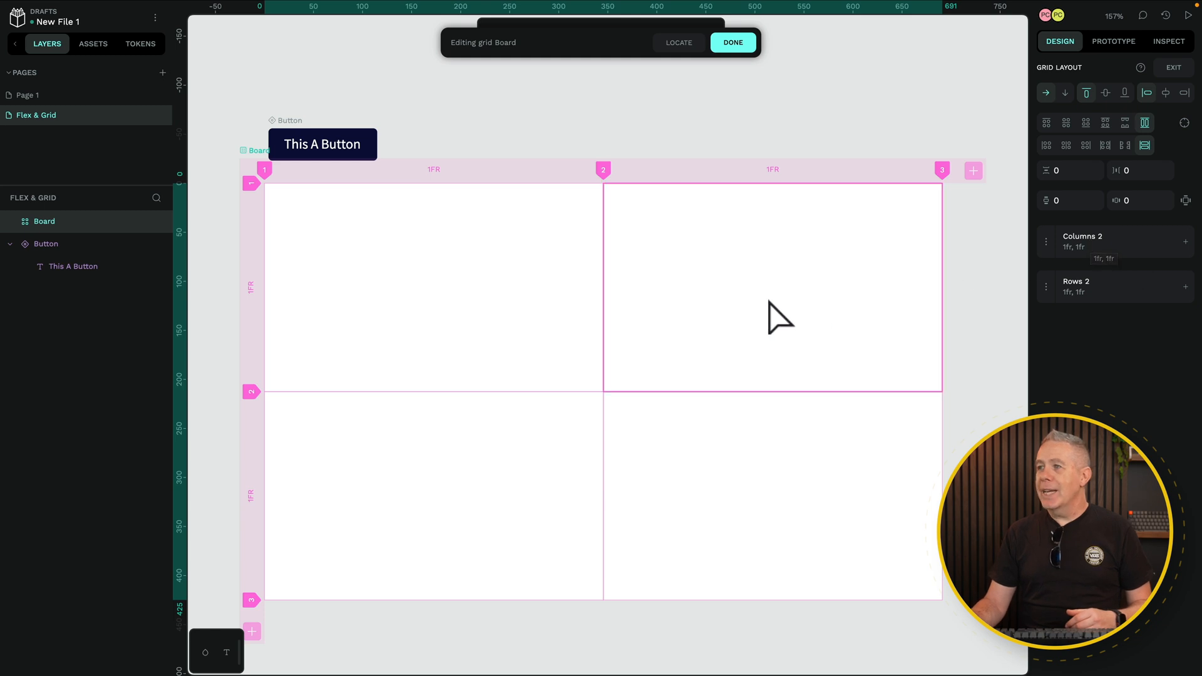
click(975, 171)
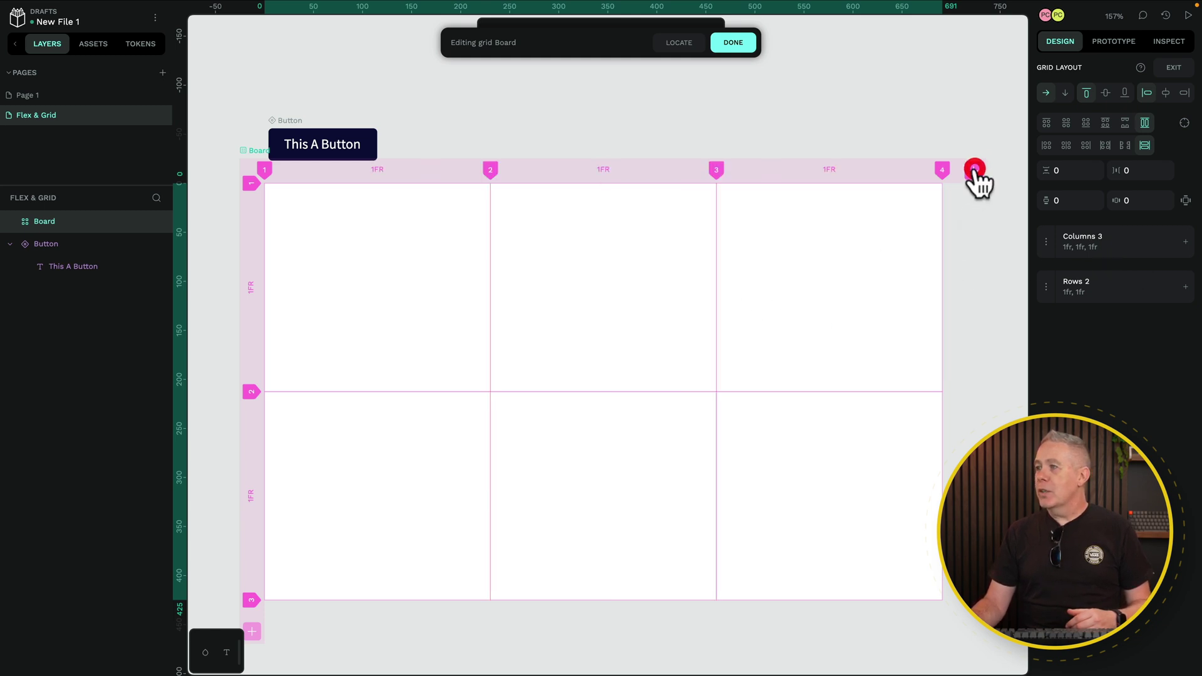
click(252, 631)
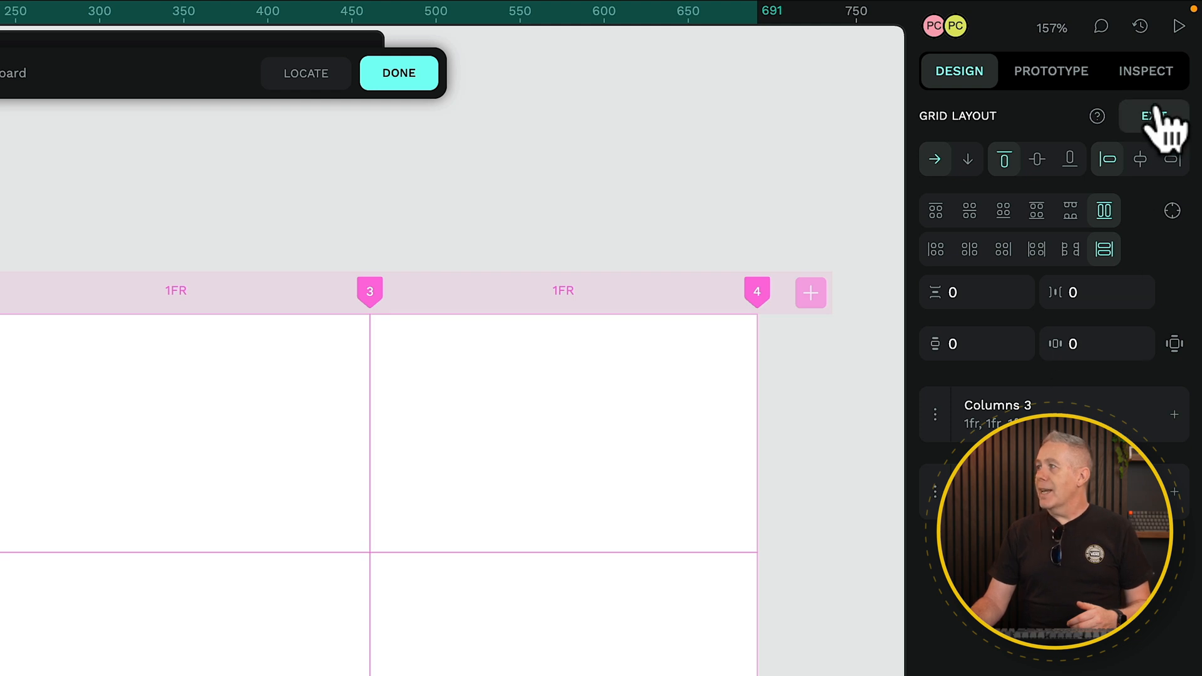
click(1147, 72)
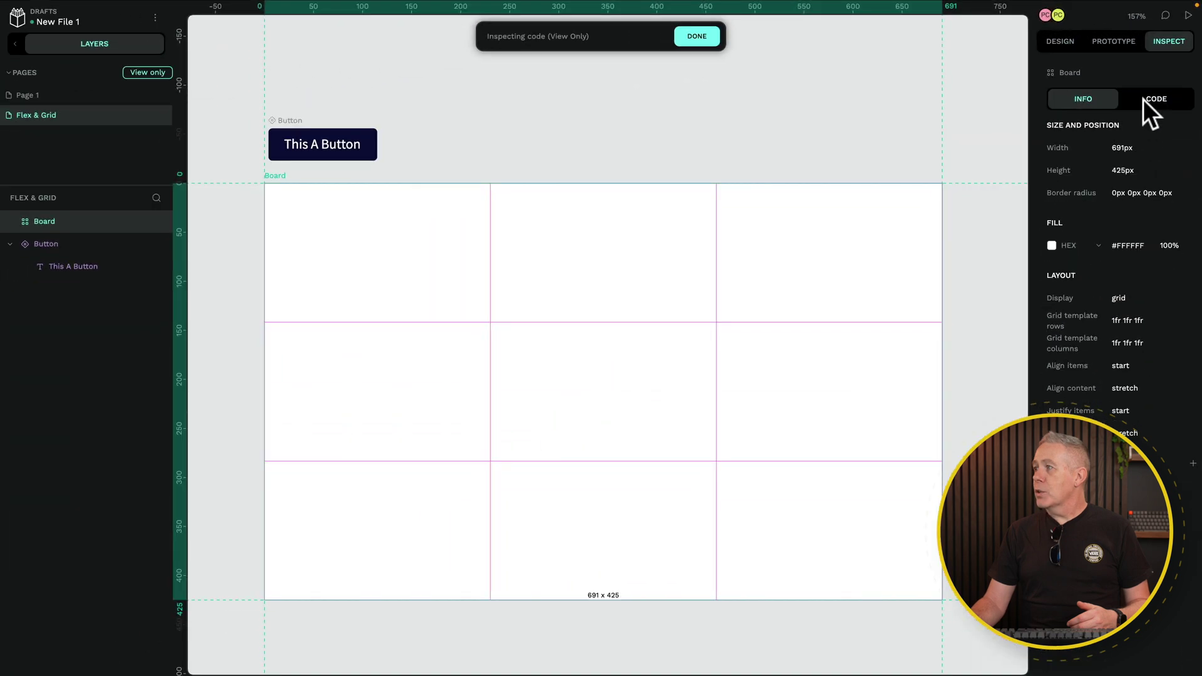
Step: Review the board's generated CSS showing display grid with three 1fr rows and columns
click(1154, 99)
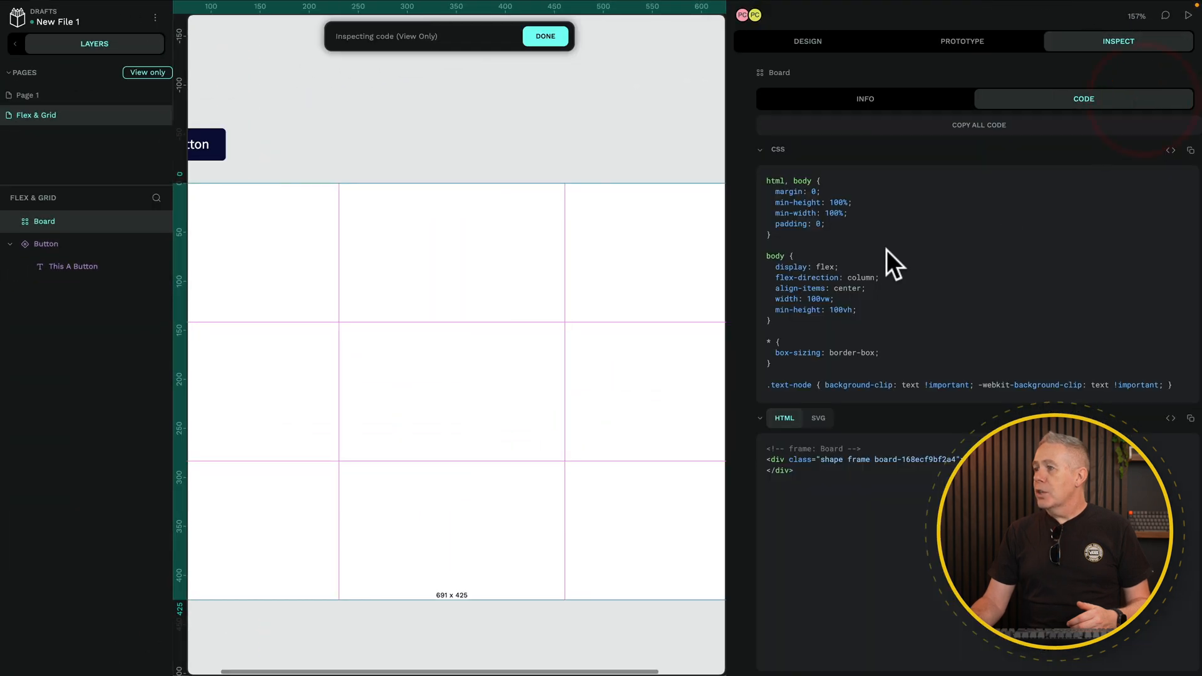
scroll(891, 283, down, 3)
scroll(890, 282, down, 2)
scroll(891, 283, down, 2)
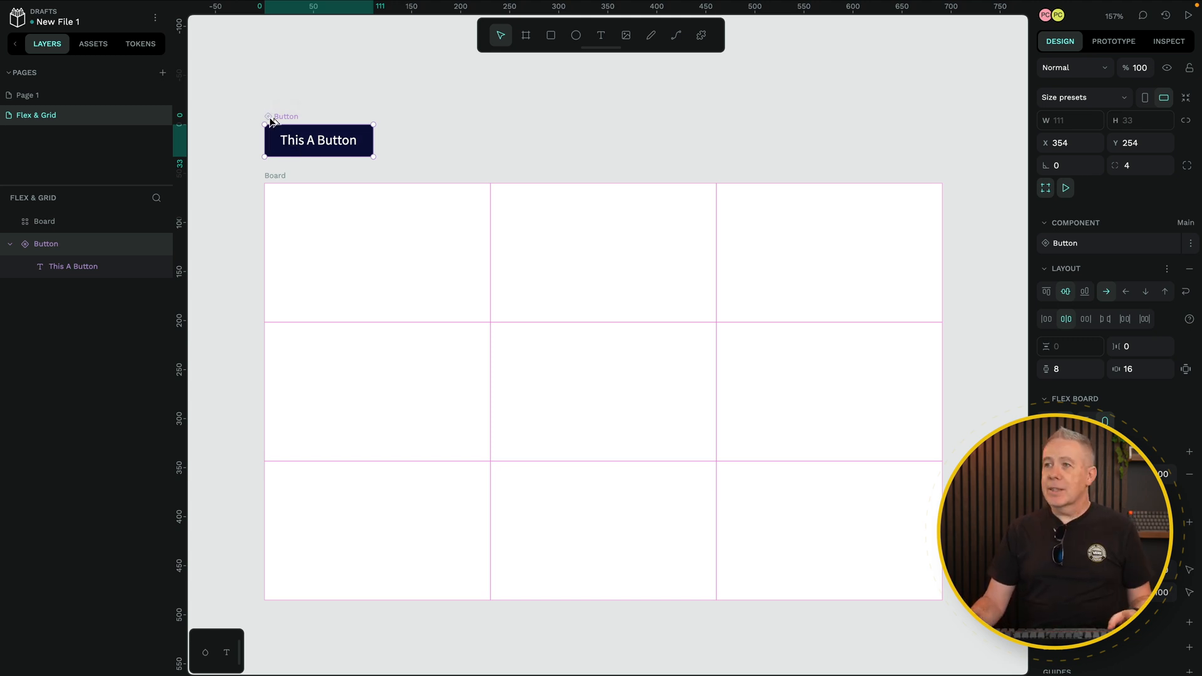
Step: Alt-drag a copy of the Button component and drop it into the board's top-left cell
mouse_move(365, 136)
mouse_down()
mouse_move(500, 138)
mouse_move(474, 205)
mouse_up()
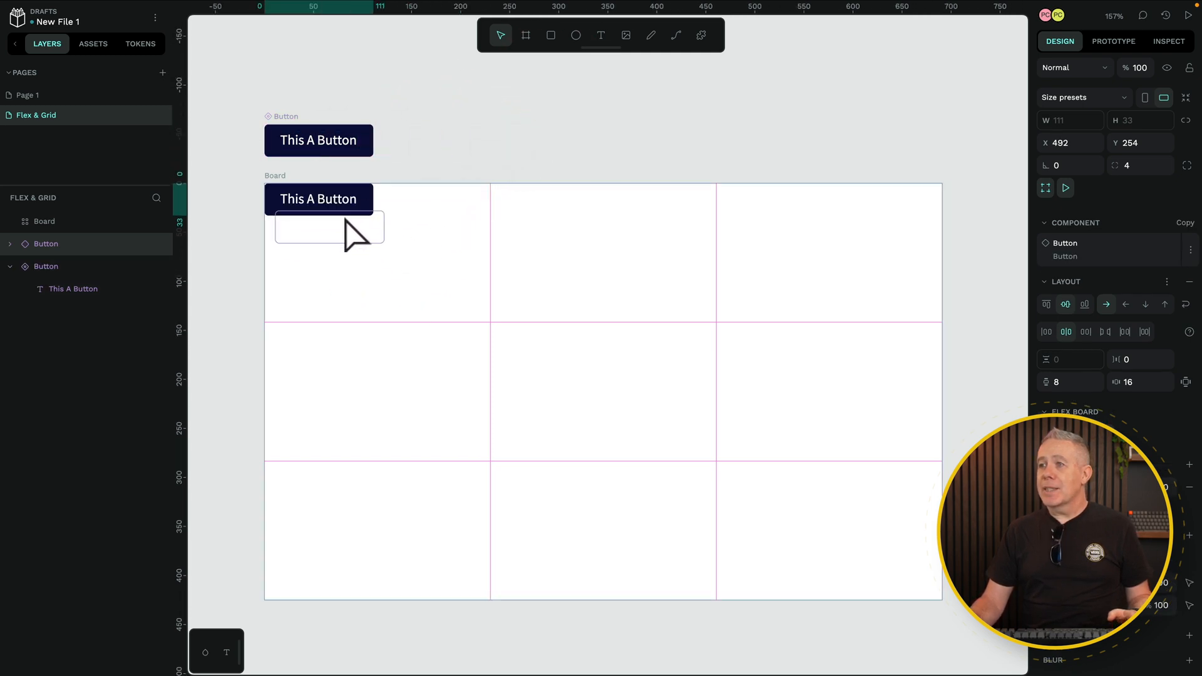
click(352, 221)
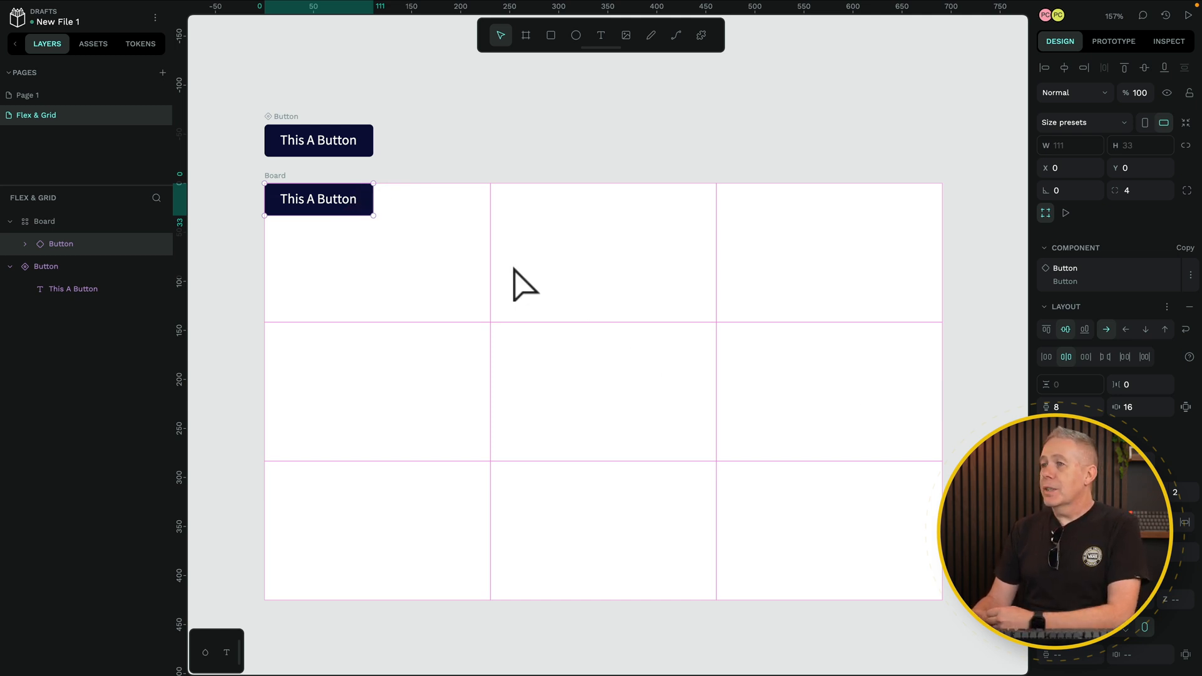
click(399, 246)
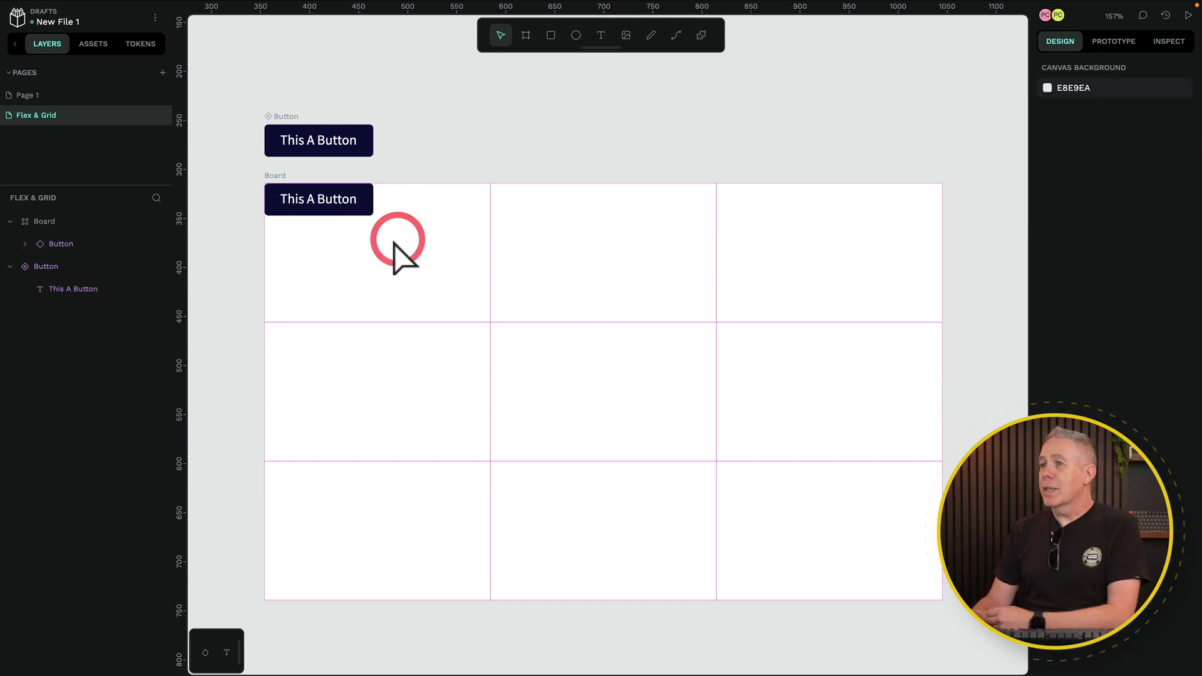
Step: Rename the board to 'CSS Grid Example'
click(270, 176)
text(CSS Grid Example)
key(Return)
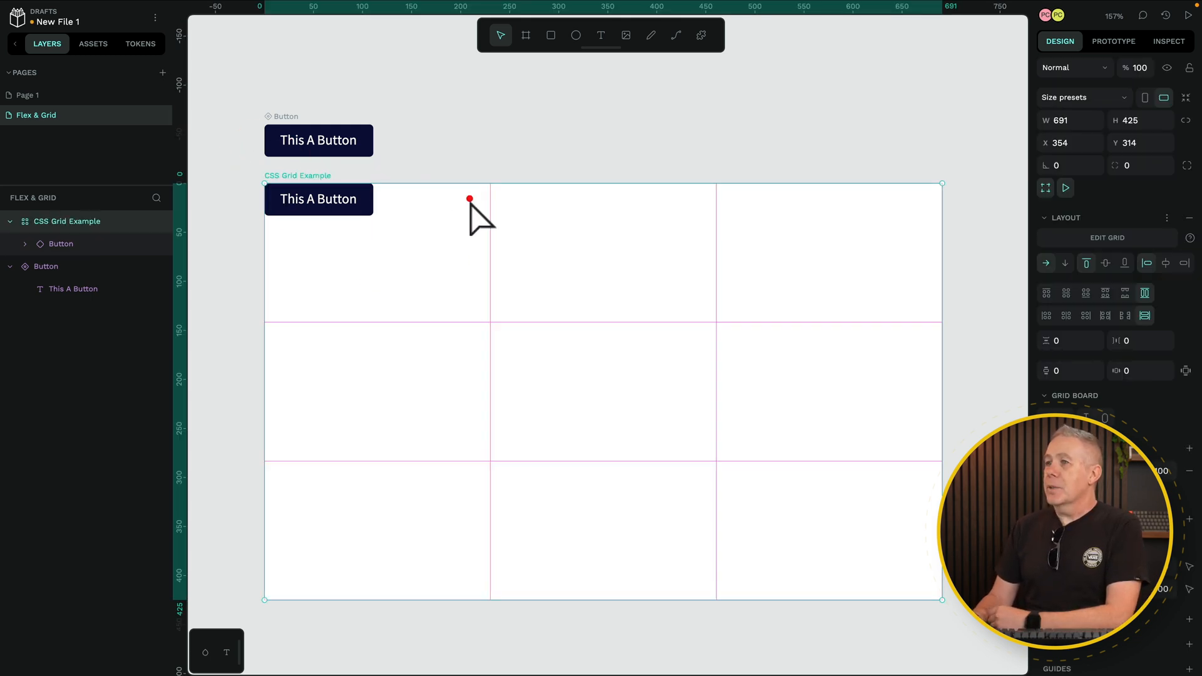
click(469, 199)
click(282, 177)
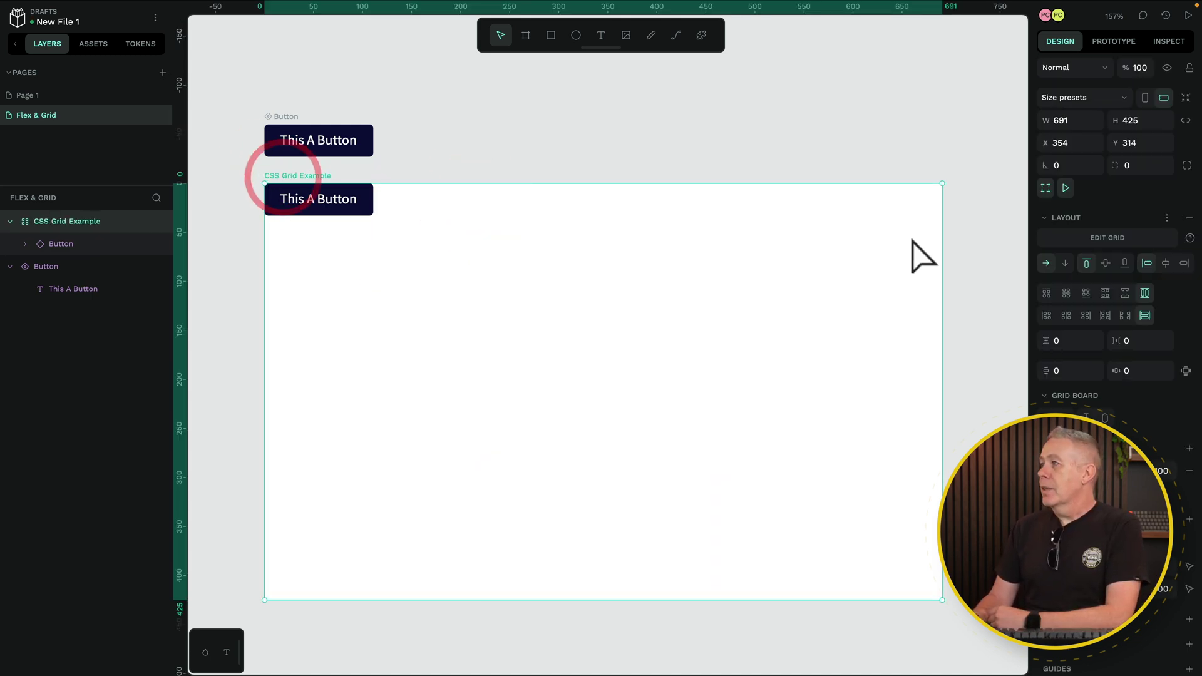
Step: Center the Button vertically and horizontally within its grid cell
click(1107, 238)
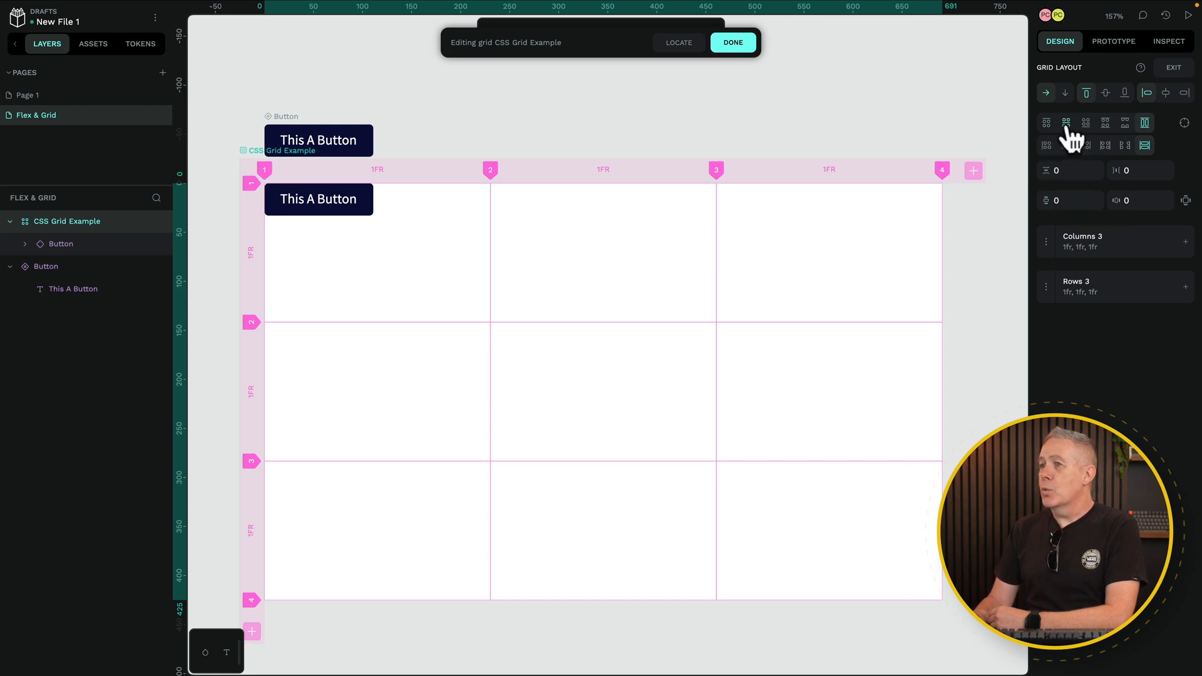
click(1066, 123)
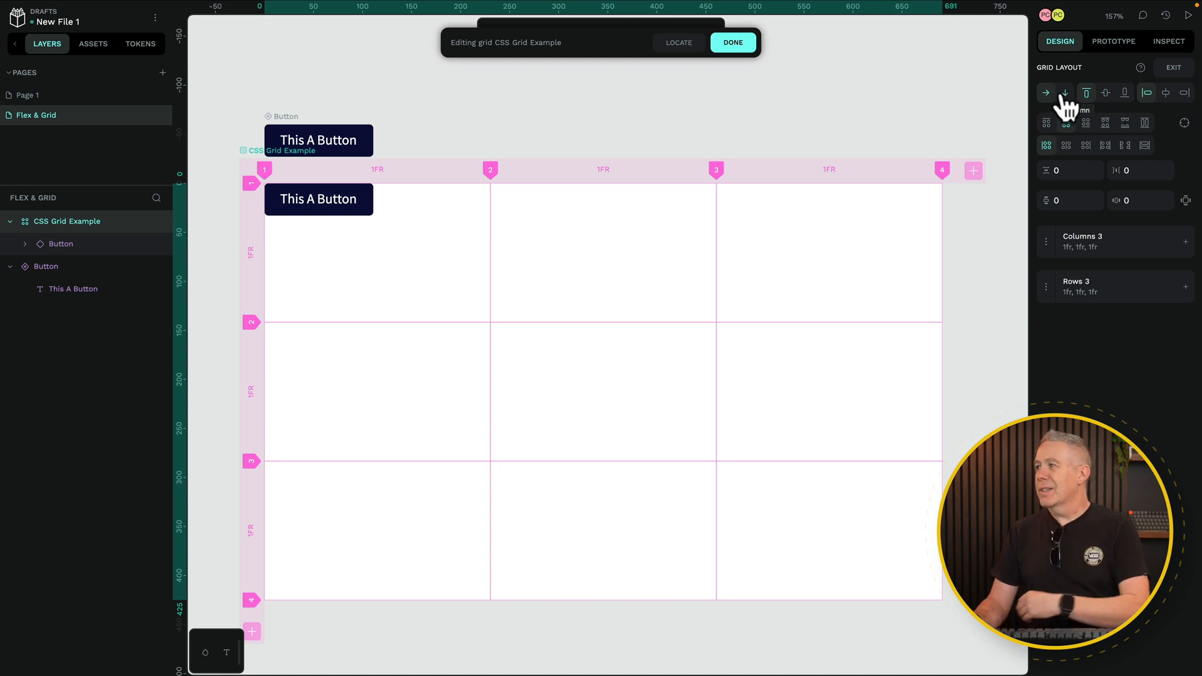
click(1106, 94)
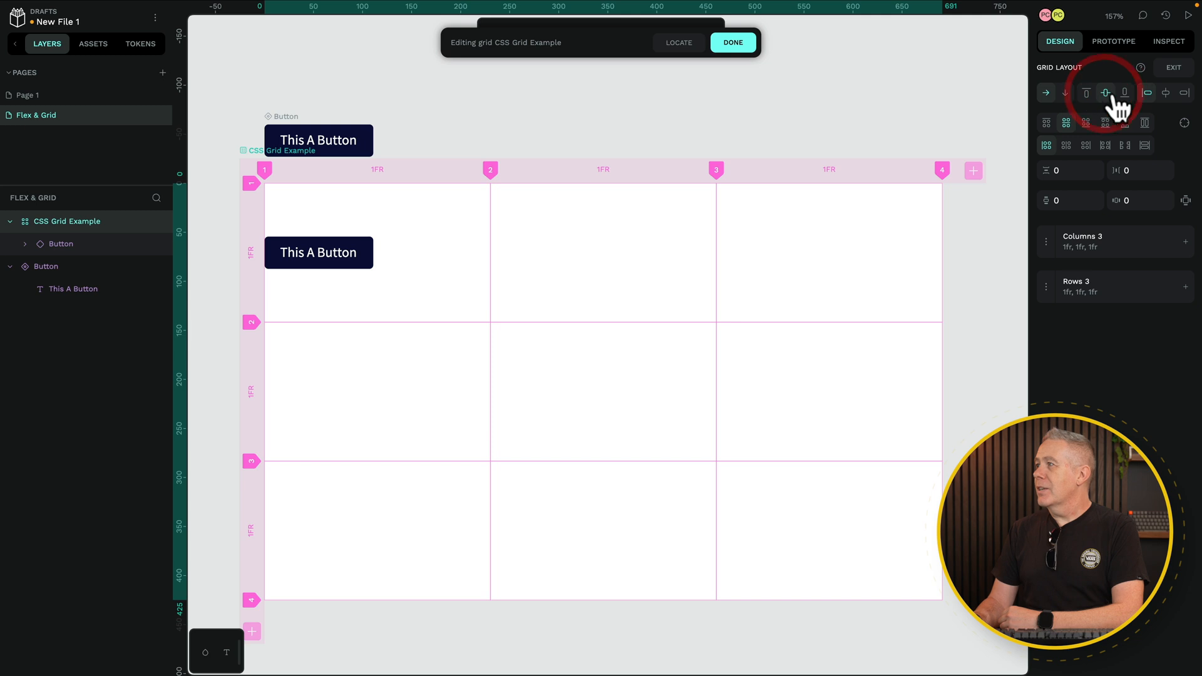
click(1168, 94)
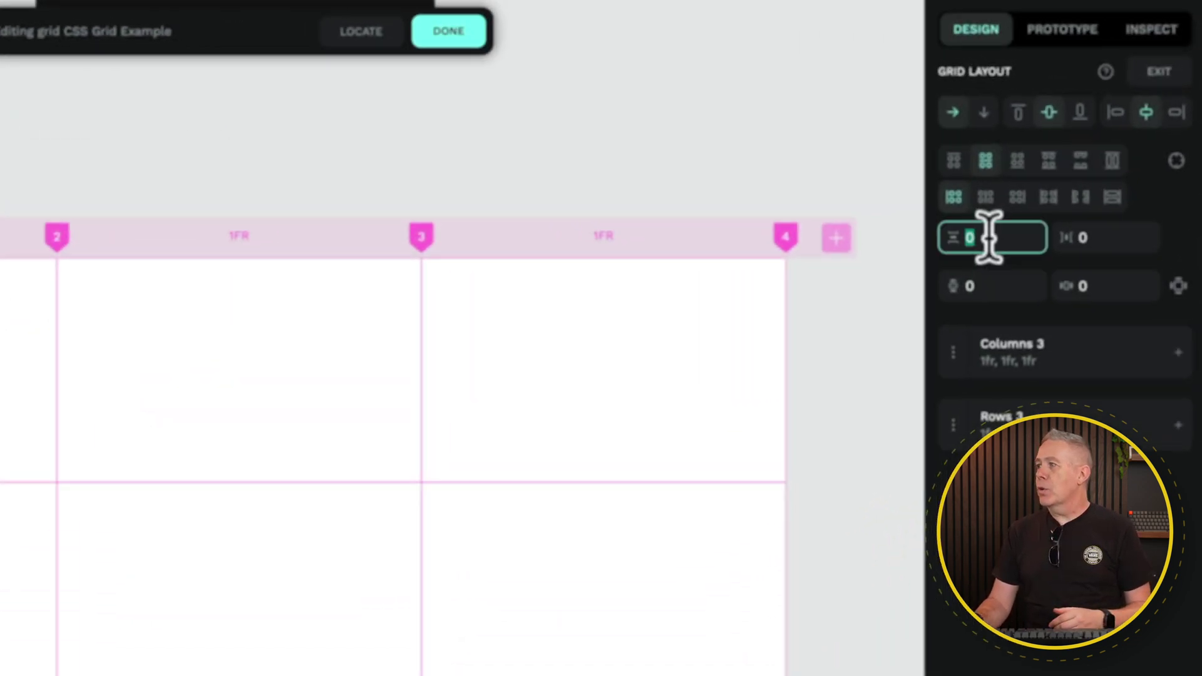
Step: Set the grid's row and column gaps to 12 and its padding to 8 on all sides
click(1069, 170)
text(12)
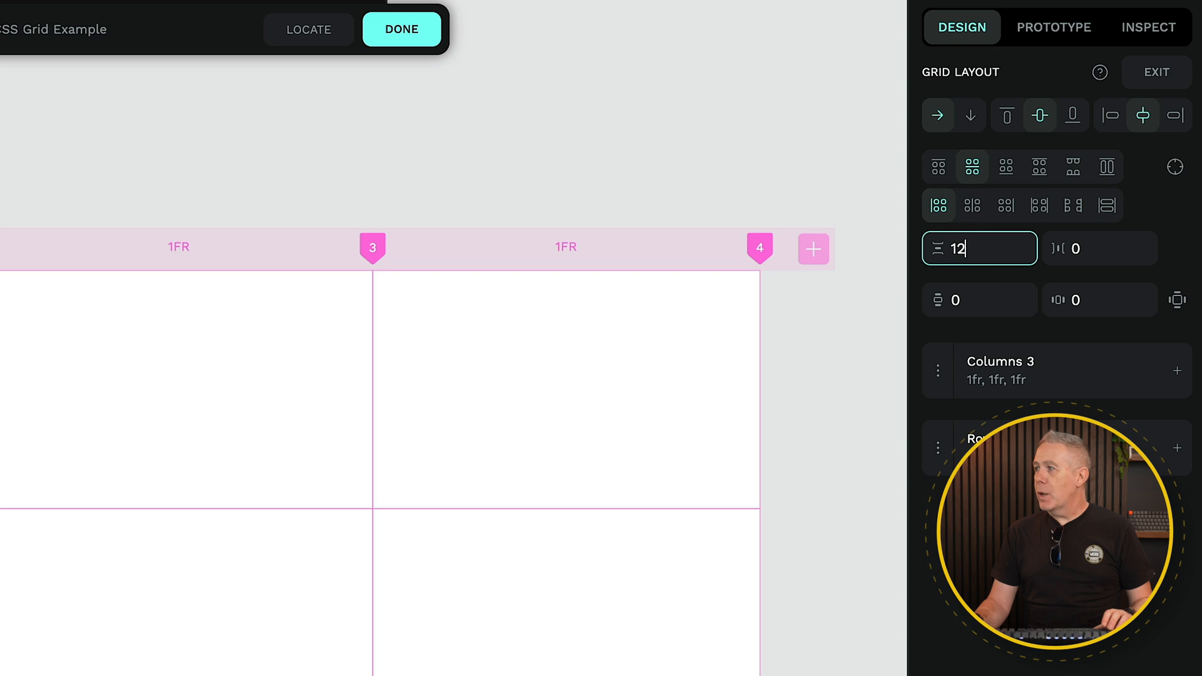
click(1100, 248)
text(12)
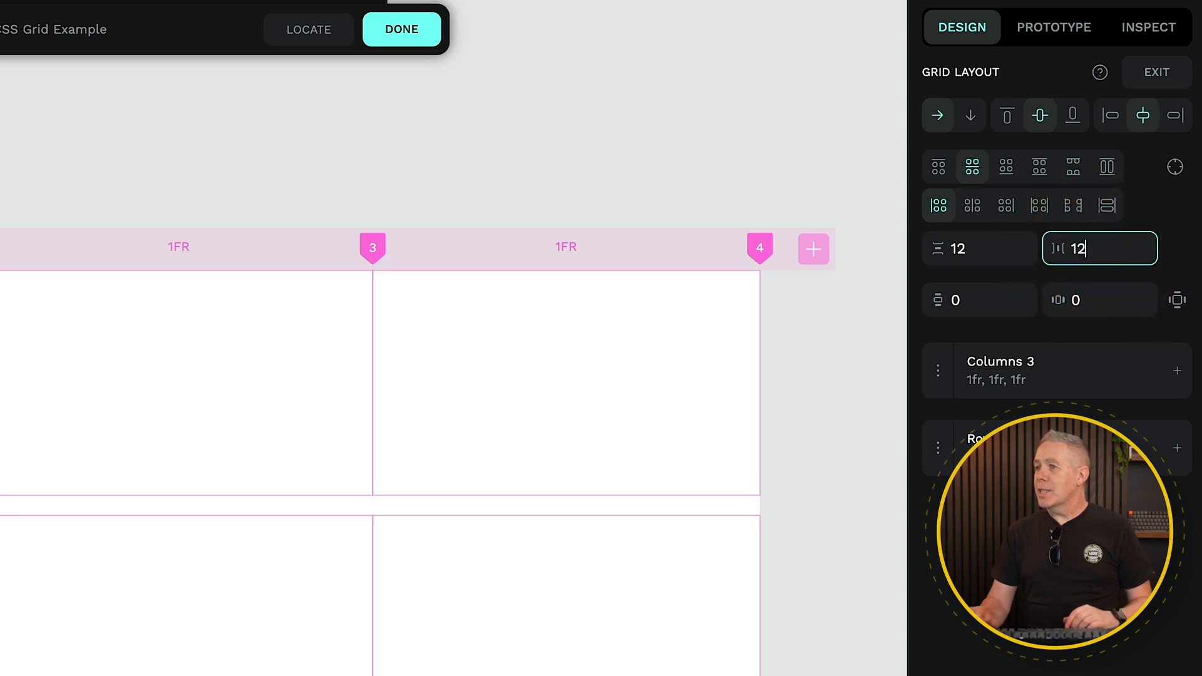
key(Return)
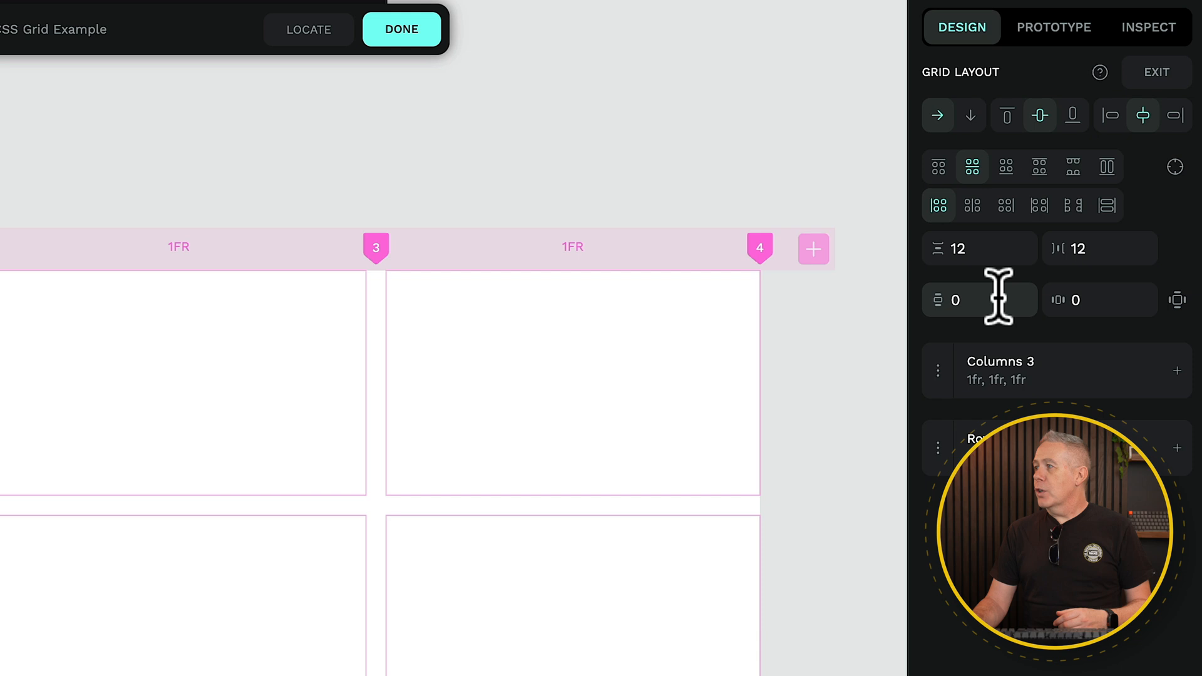
click(1177, 299)
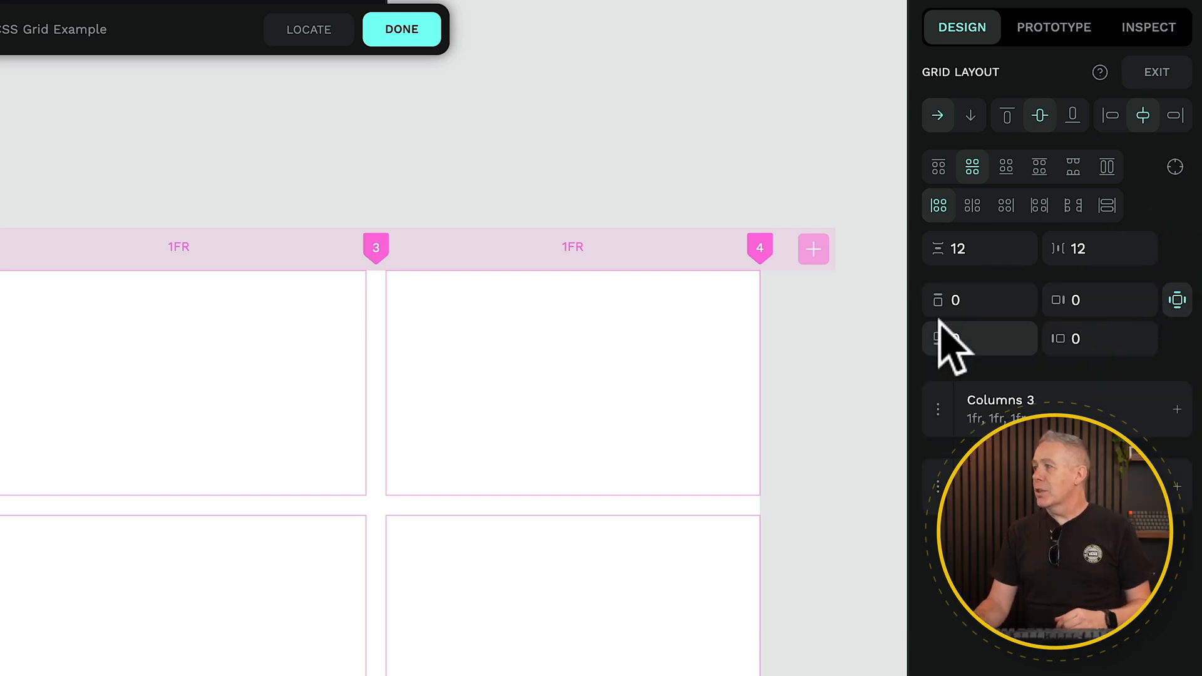
click(1178, 299)
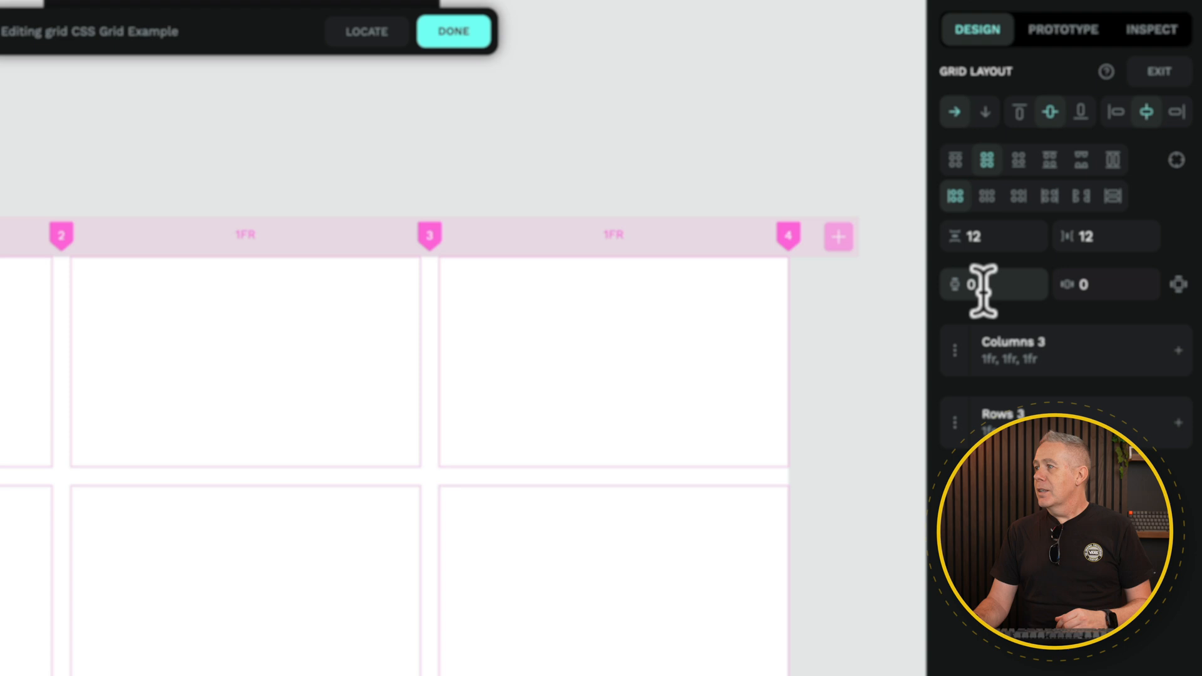
click(968, 299)
text(8)
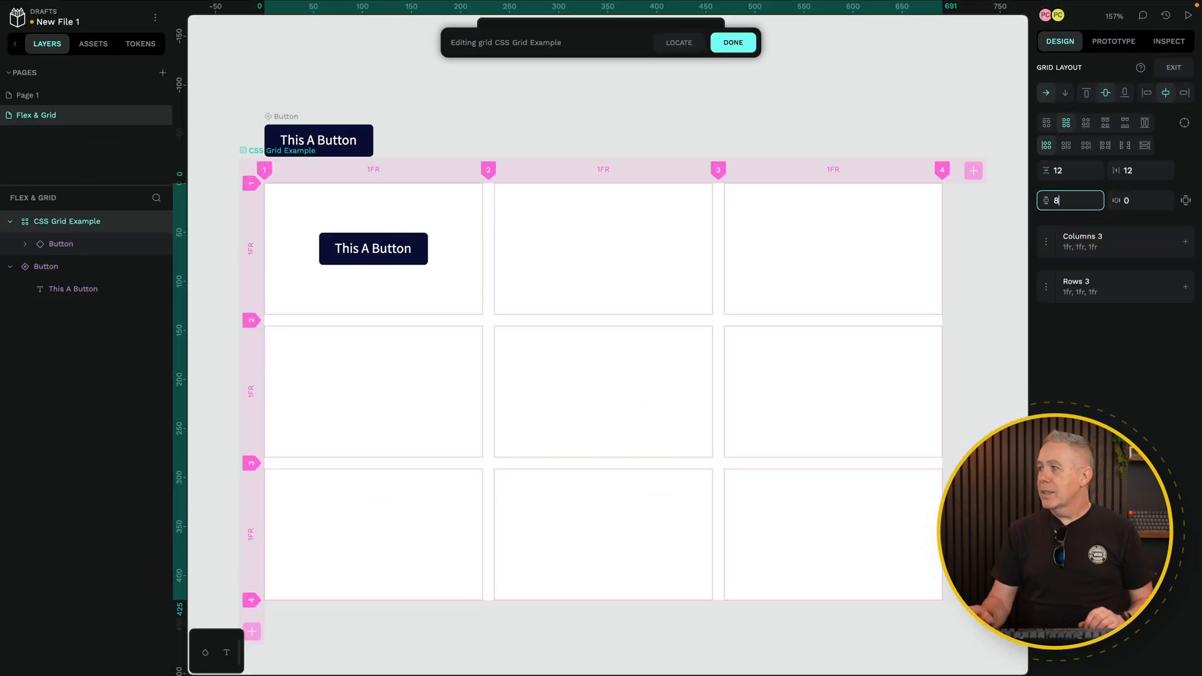
key(Return)
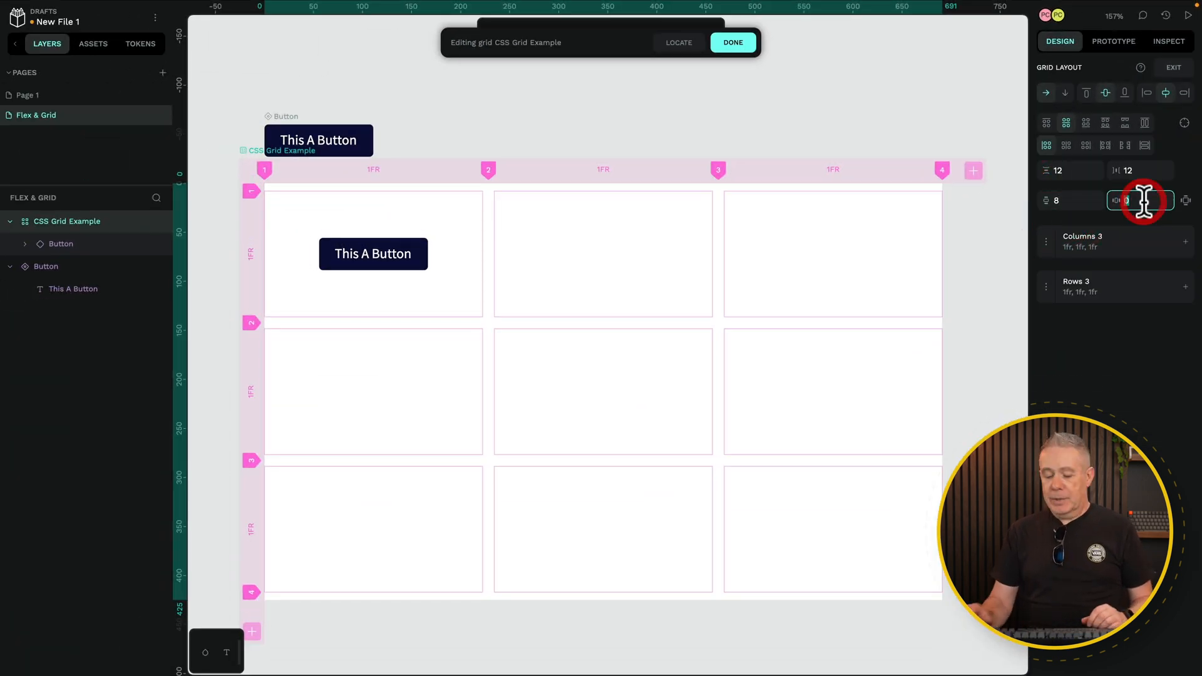
text(8)
key(Return)
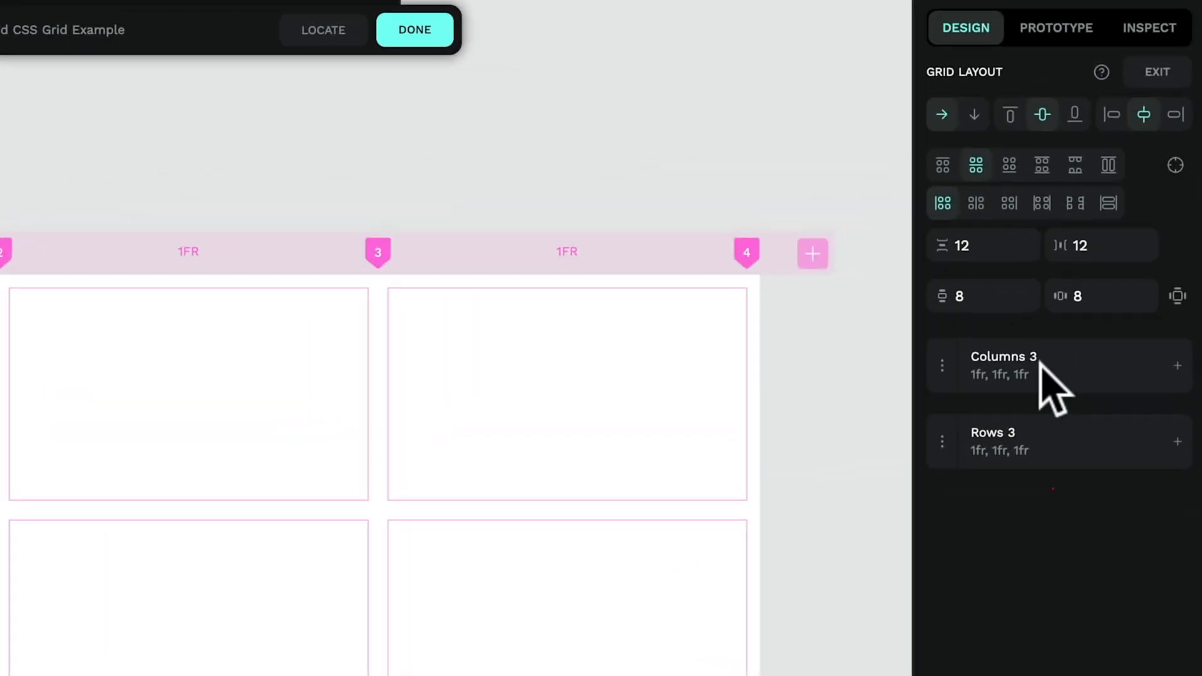
Step: Expand the column list and keep the first column in fractional (fr) units
click(1082, 240)
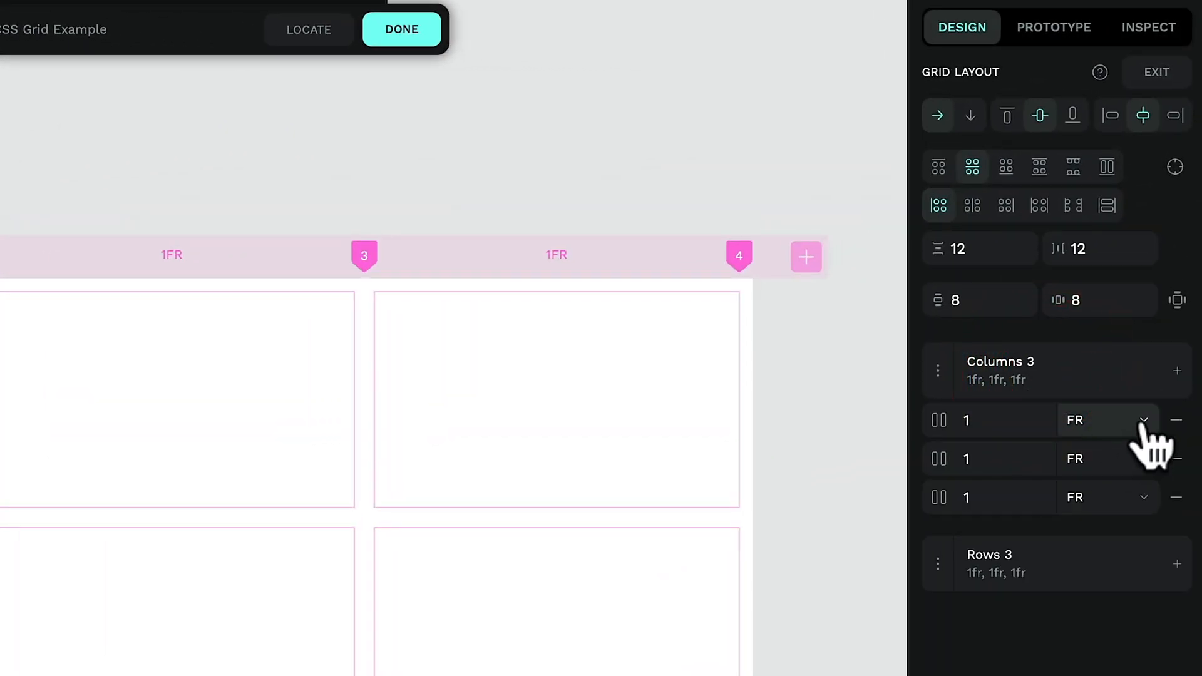
click(1144, 459)
click(1144, 420)
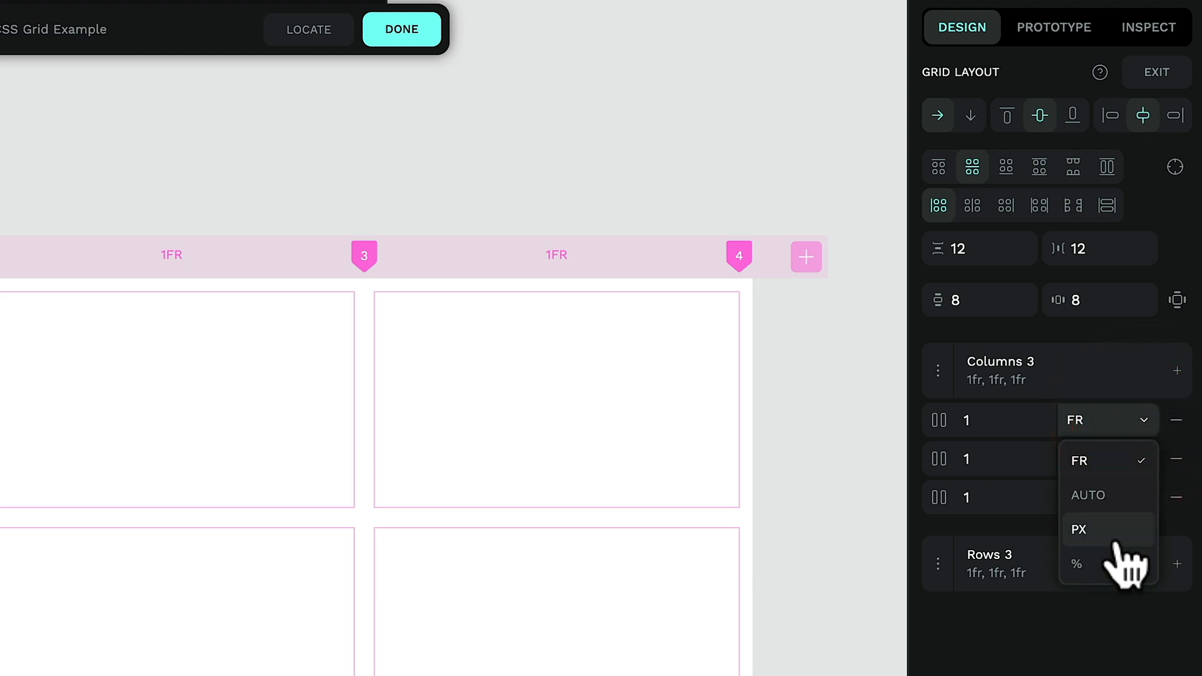
click(1024, 621)
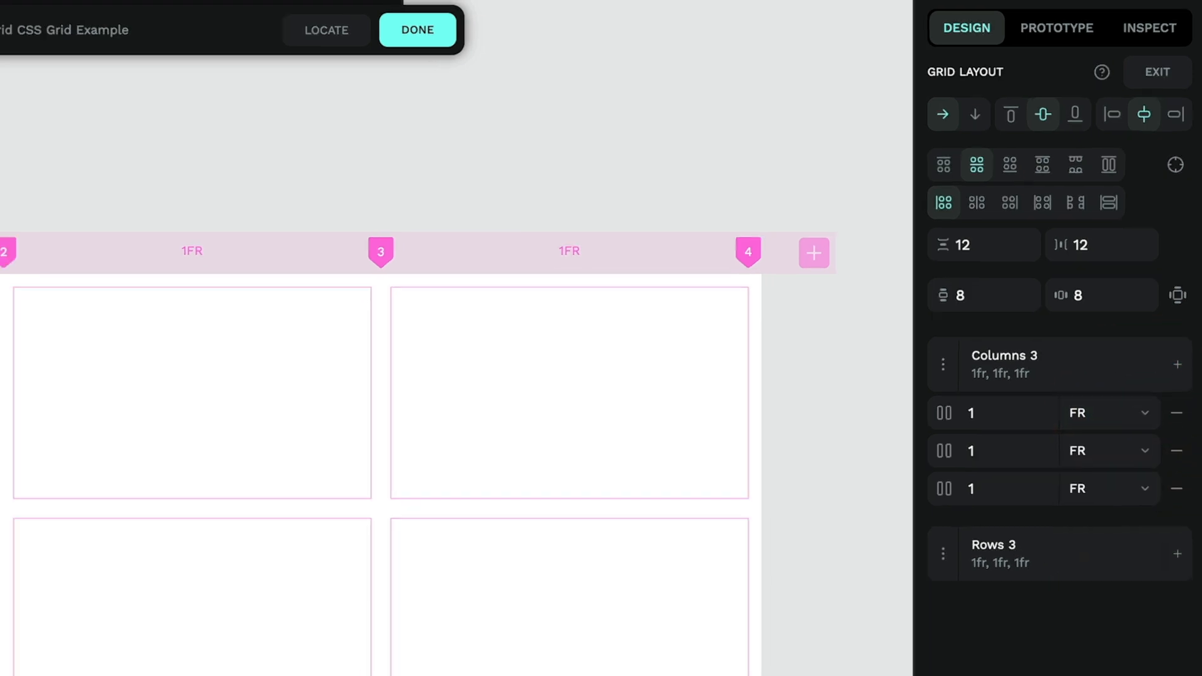